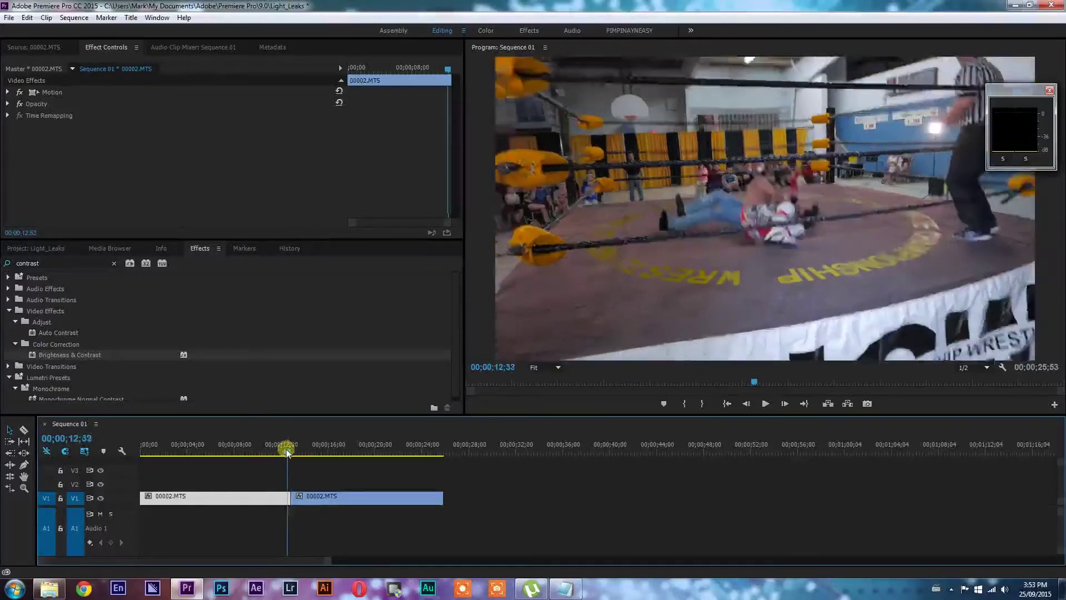
# Snap the playhead to the 00;00;12;54 edit point and check each clip's Effect Controls.
pyautogui.moveTo(274, 448); pyautogui.dragTo(276, 448)
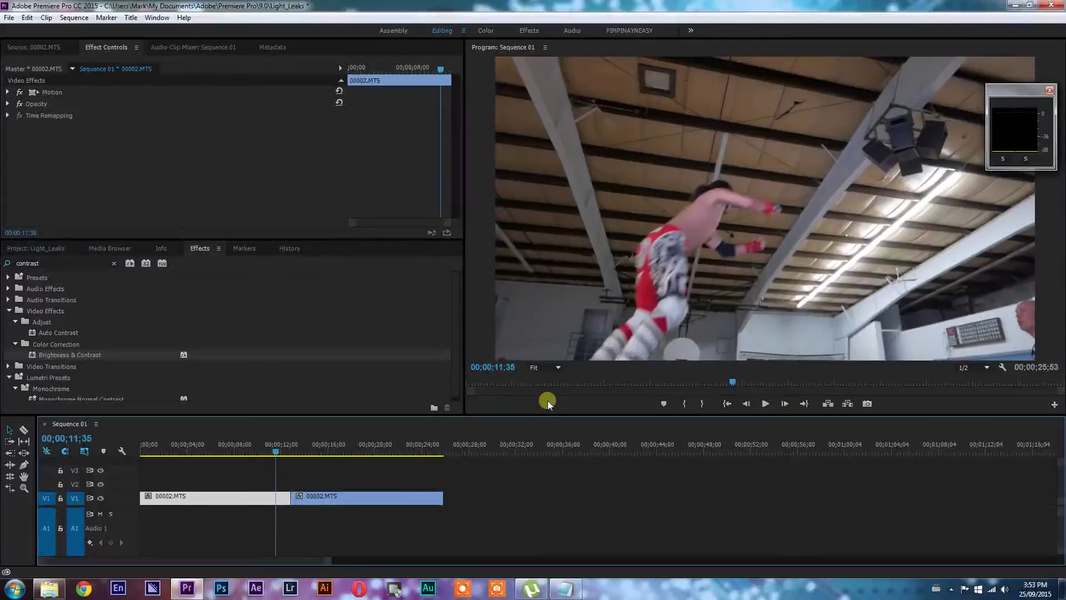
pyautogui.press('Down')
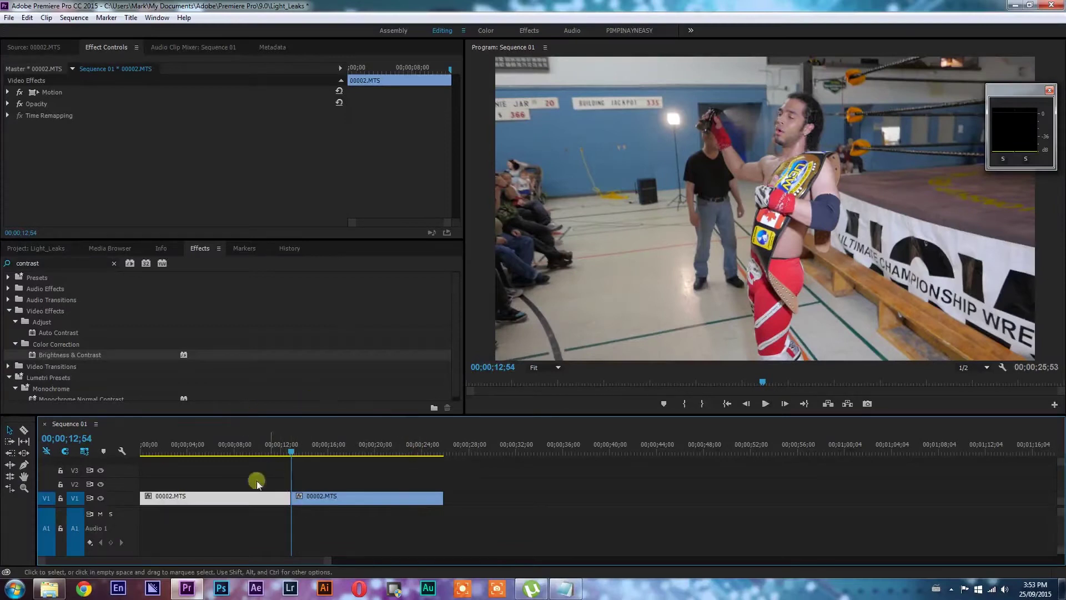
pyautogui.click(324, 498)
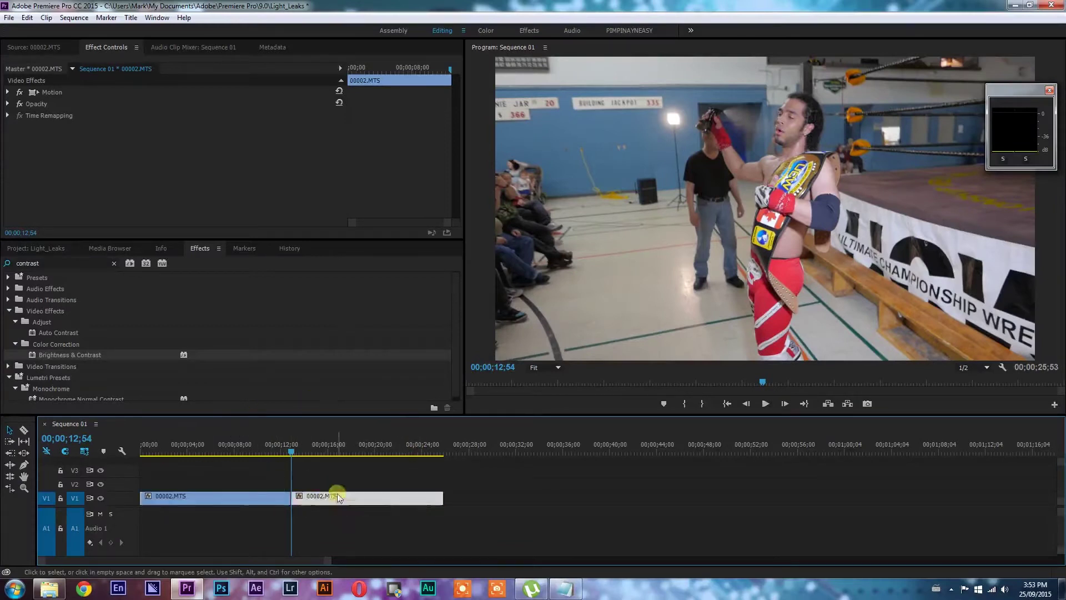
pyautogui.click(226, 496)
pyautogui.click(245, 495)
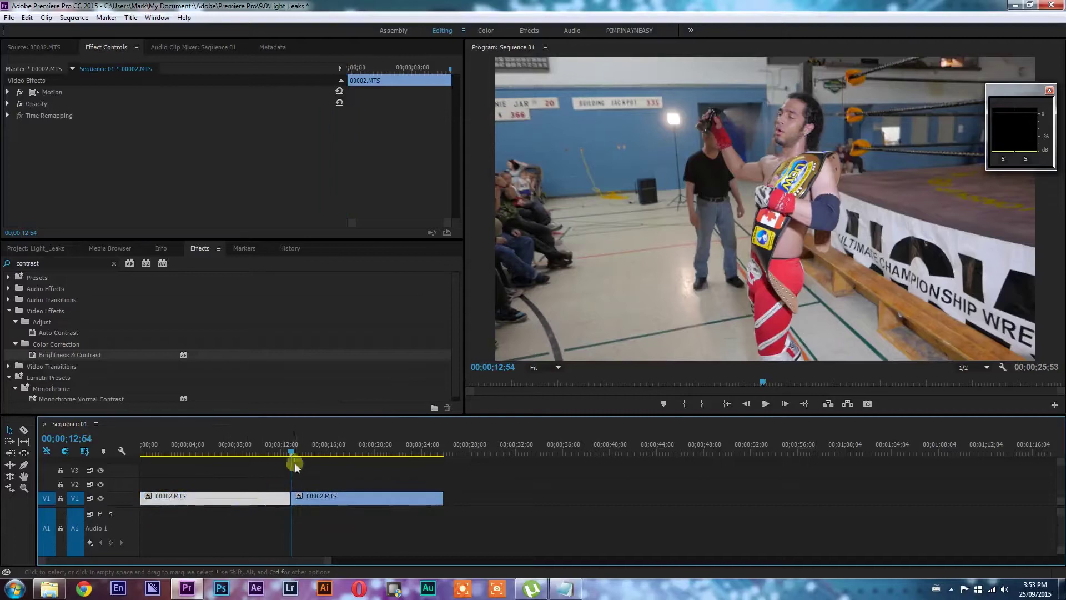
pyautogui.moveTo(288, 448); pyautogui.dragTo(297, 476)
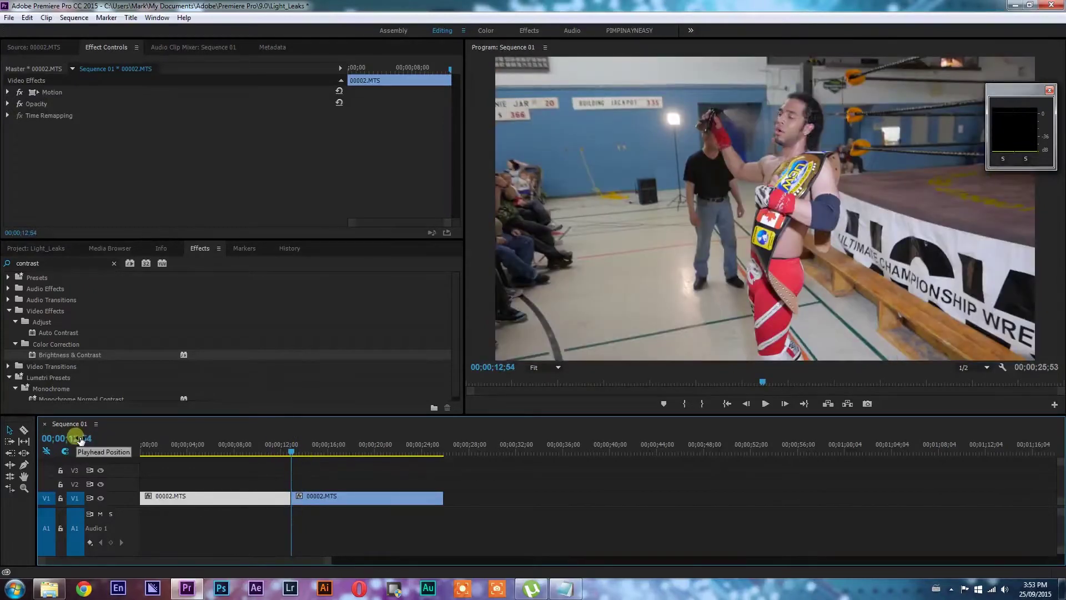
# Enter 00;00;11;54 as the playhead timecode, one second before the cut.
pyautogui.click(79, 438)
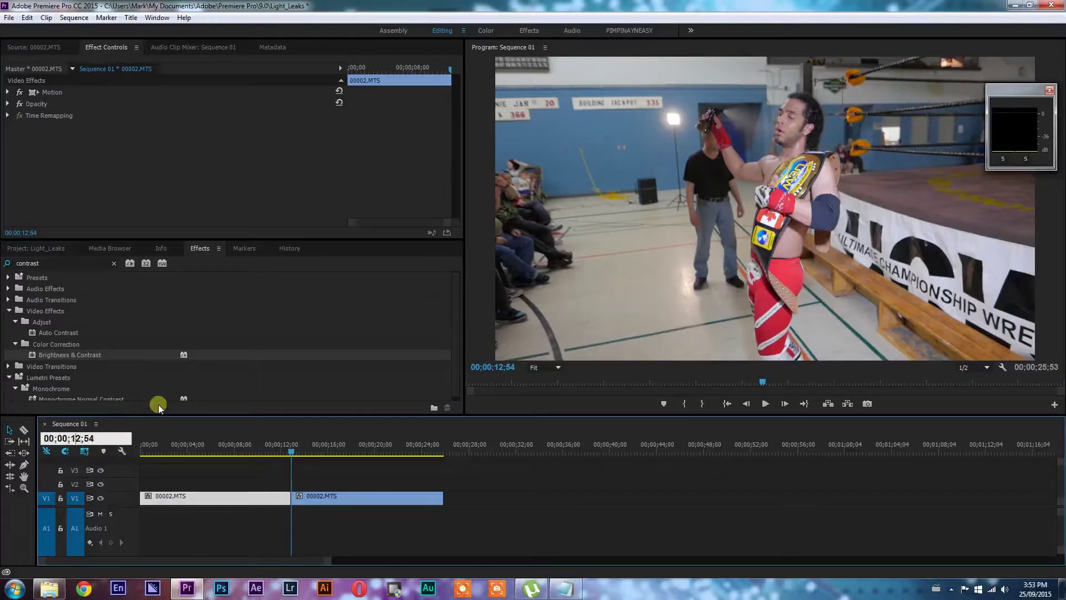
pyautogui.press('BackSpace')
pyautogui.write('1')
pyautogui.press('Return')
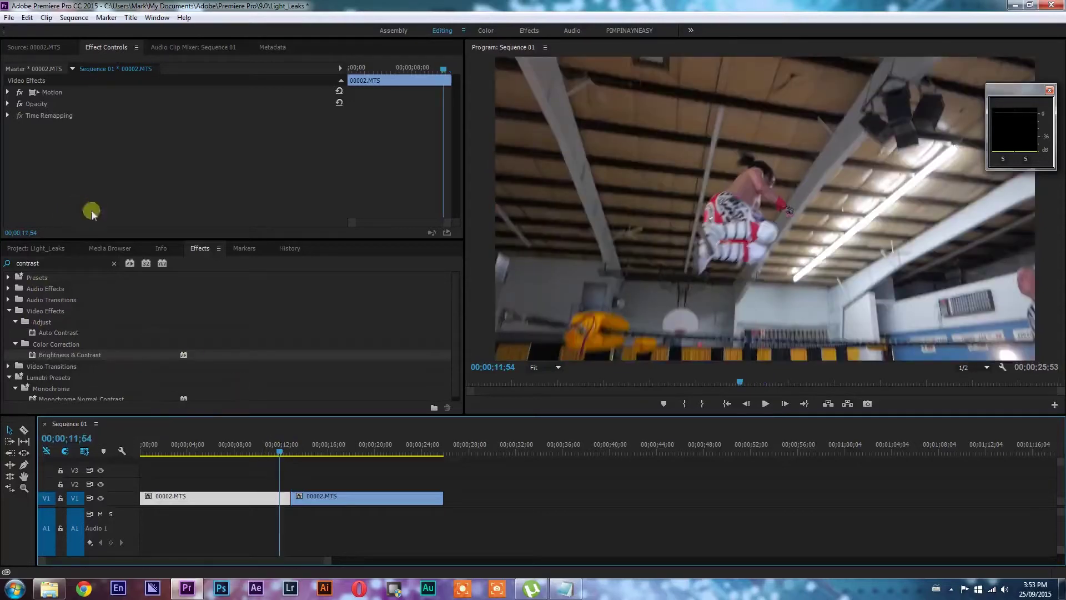
# Search the Effects panel for 'channel' and apply Channel Blur to the first clip.
pyautogui.click(29, 263)
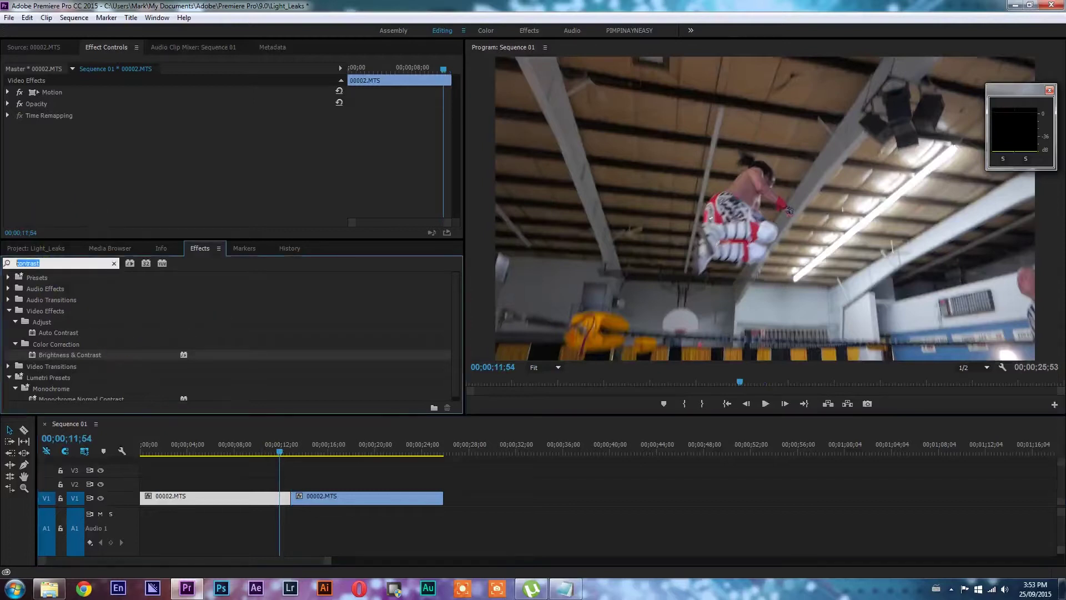
pyautogui.press('BackSpace')
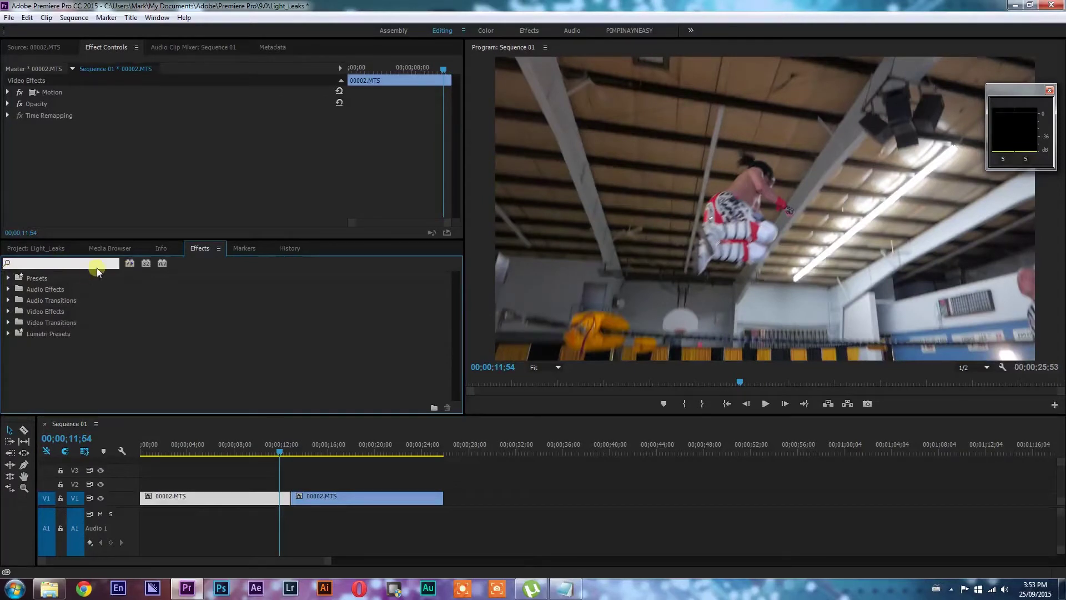
pyautogui.write('channel')
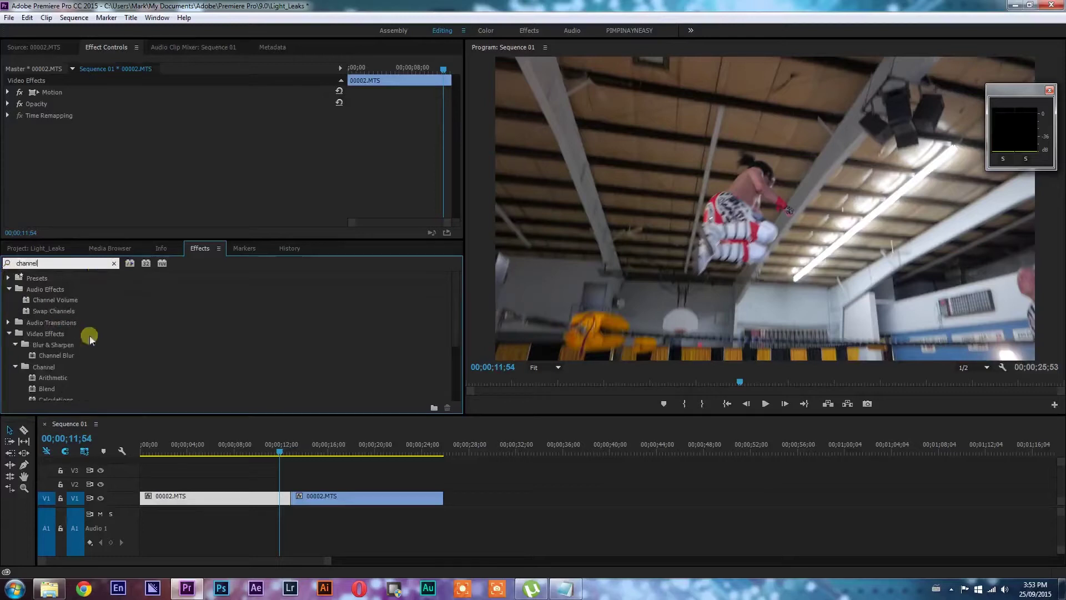
pyautogui.moveTo(75, 353); pyautogui.dragTo(242, 500)
# Search for 'level' and apply Levels to the first clip.
pyautogui.doubleClick(27, 263)
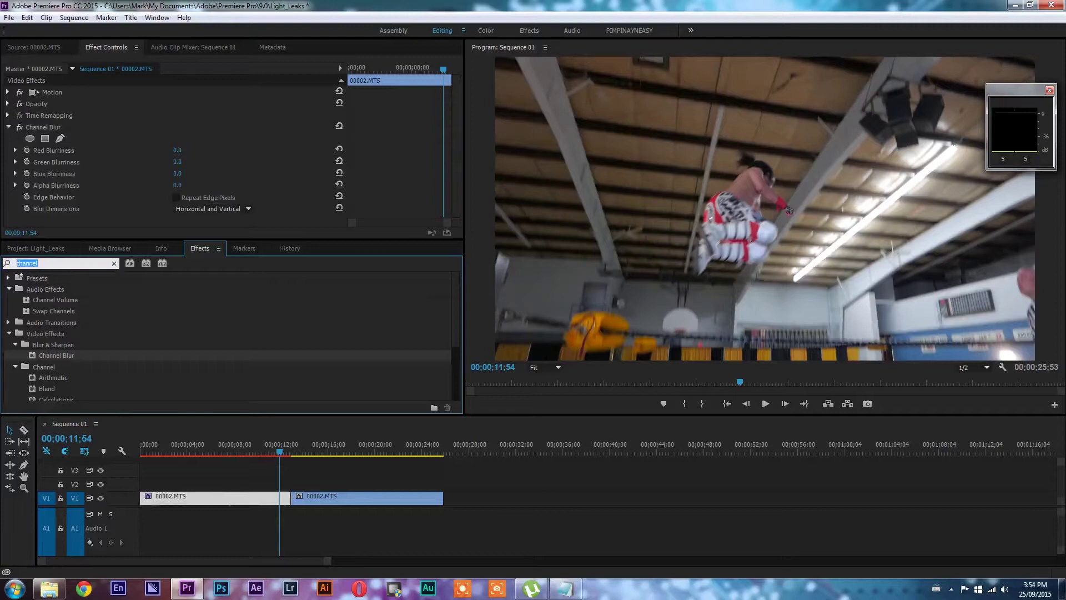
pyautogui.write('levels')
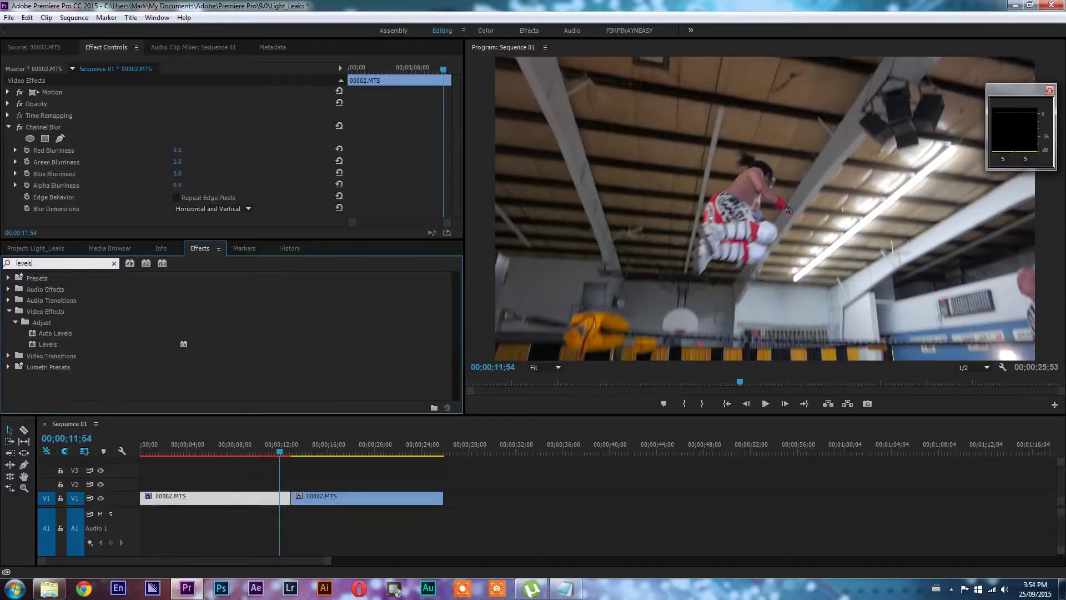
pyautogui.moveTo(69, 344); pyautogui.dragTo(278, 499)
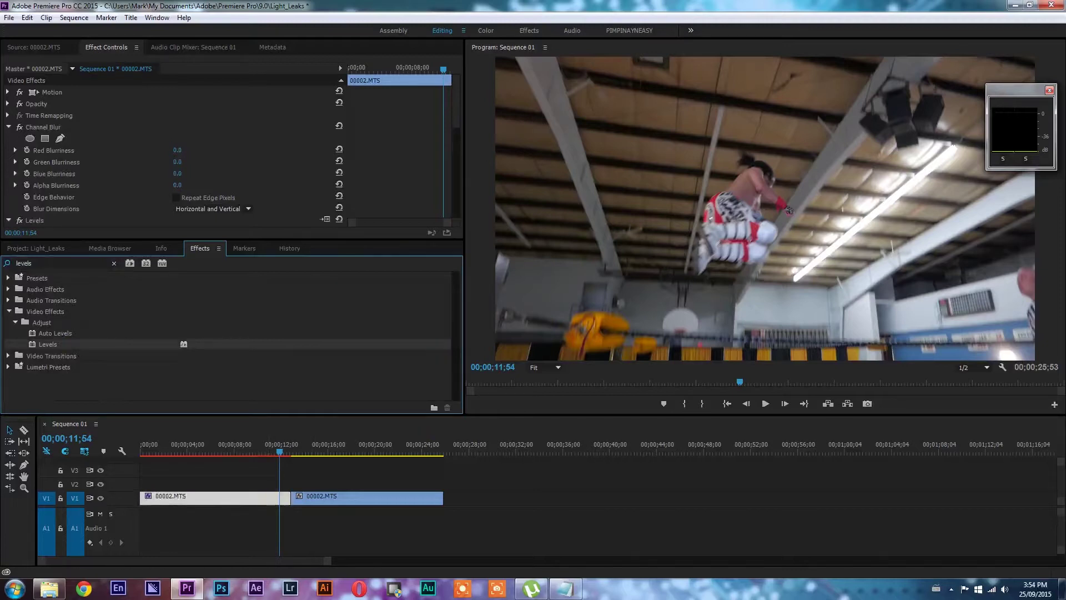
# Search for 'contras' and apply Brightness & Contrast to the first clip.
pyautogui.click(35, 262)
pyautogui.press('BackSpace')
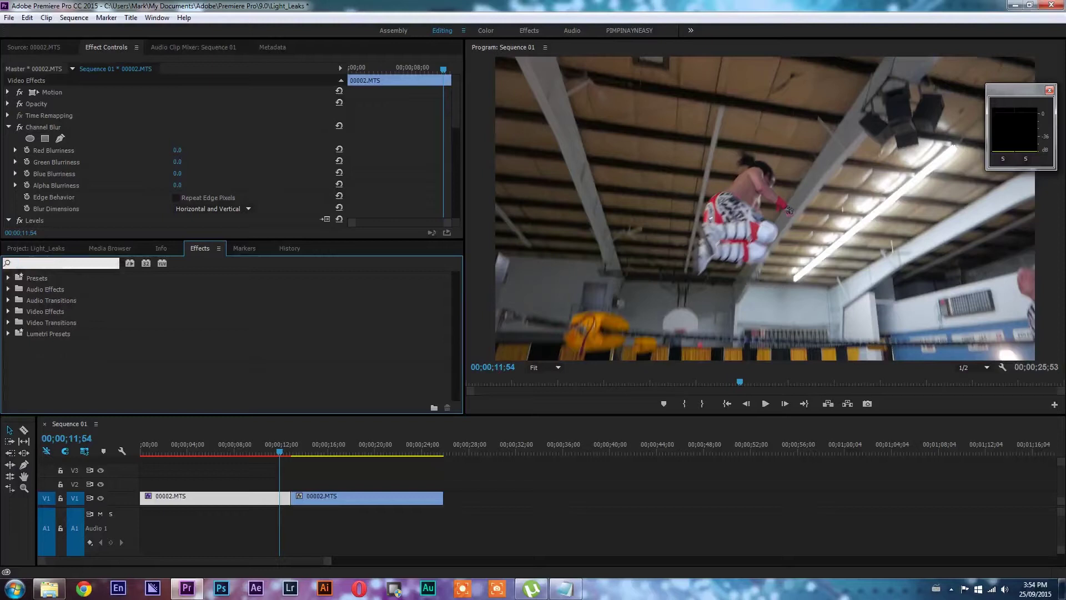
pyautogui.write('contrast')
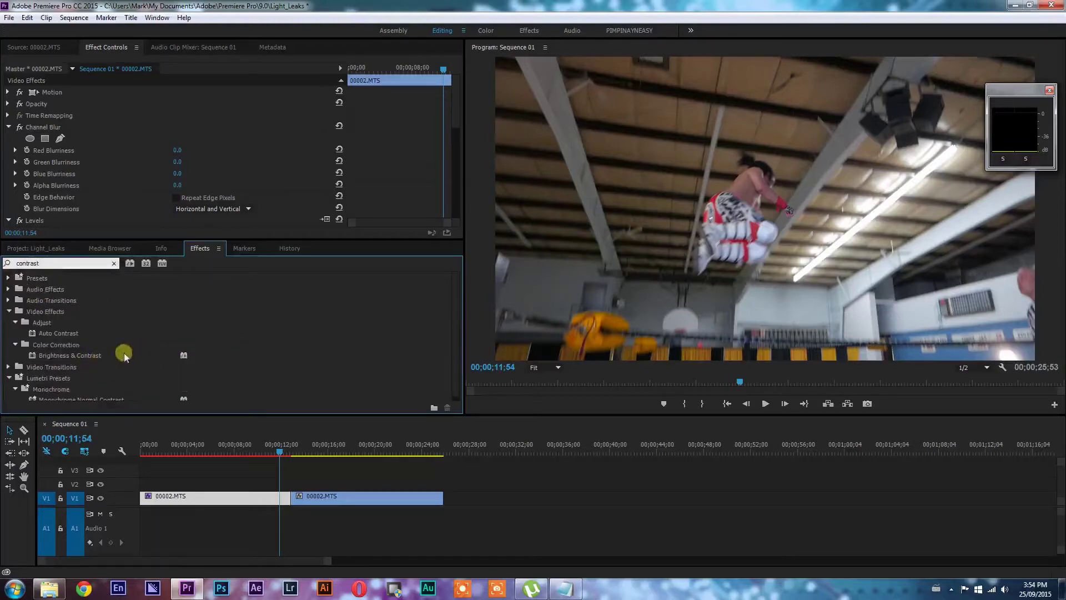
pyautogui.moveTo(115, 355); pyautogui.dragTo(258, 498)
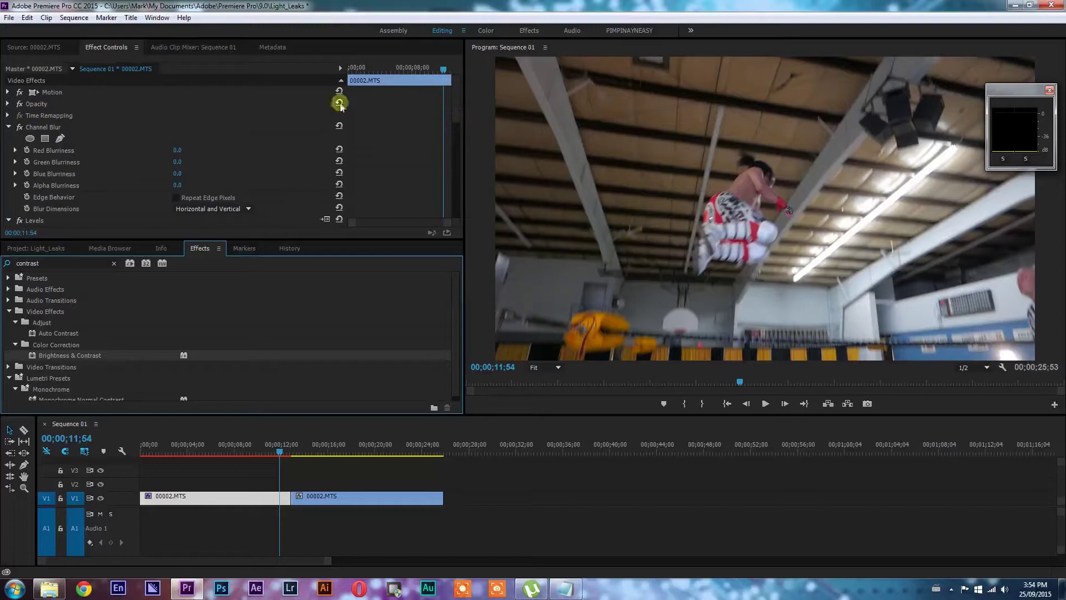
# Review Channel Blur, Levels and Brightness & Contrast in Effect Controls, leaving Levels expanded.
pyautogui.click(106, 47)
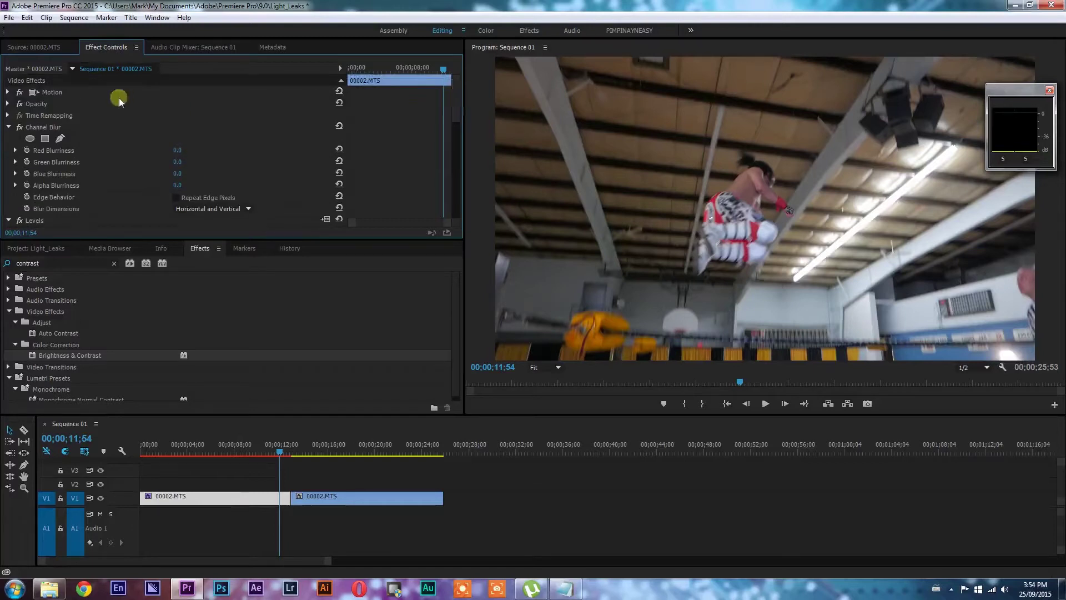
pyautogui.click(8, 127)
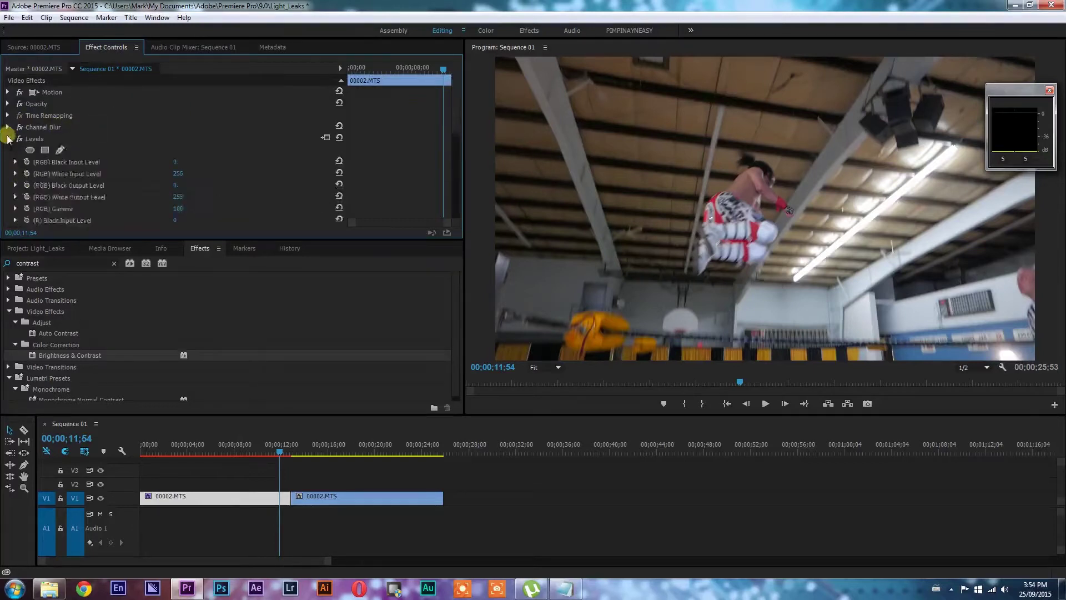
pyautogui.click(9, 140)
pyautogui.click(8, 150)
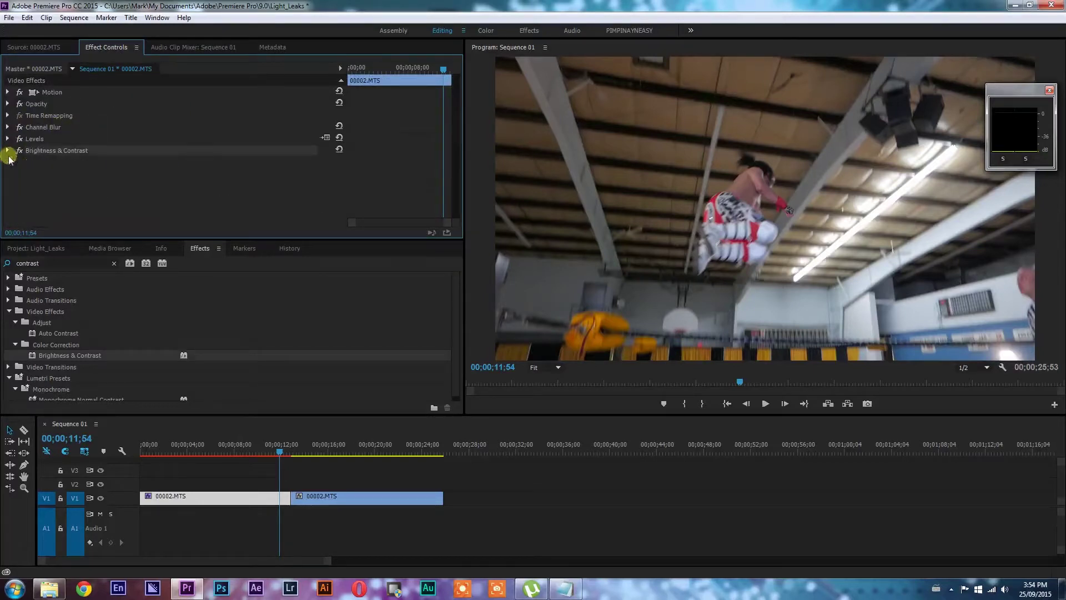
pyautogui.click(9, 150)
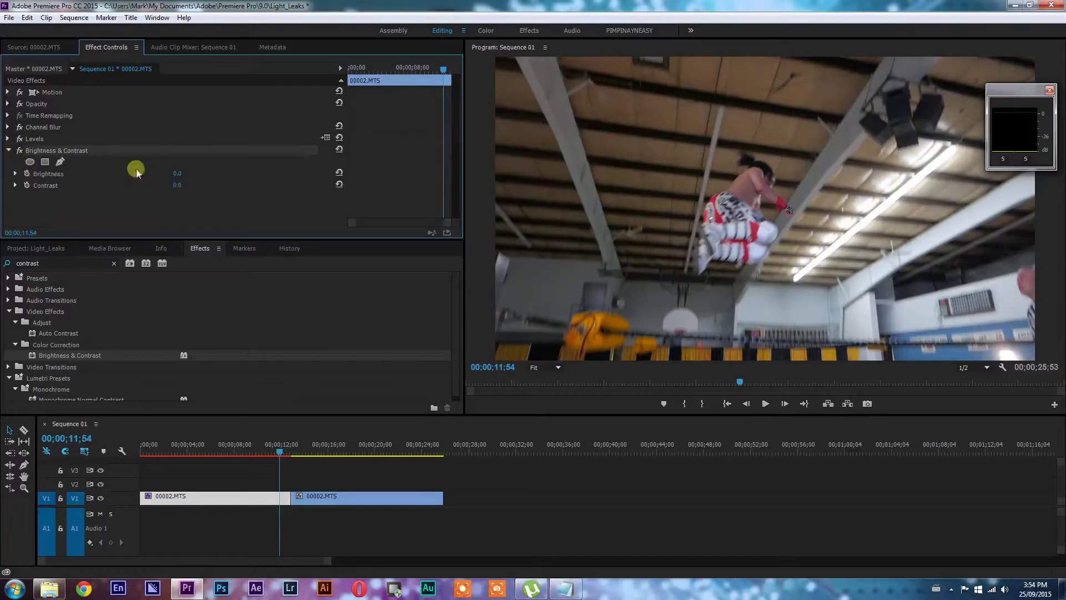
pyautogui.click(8, 139)
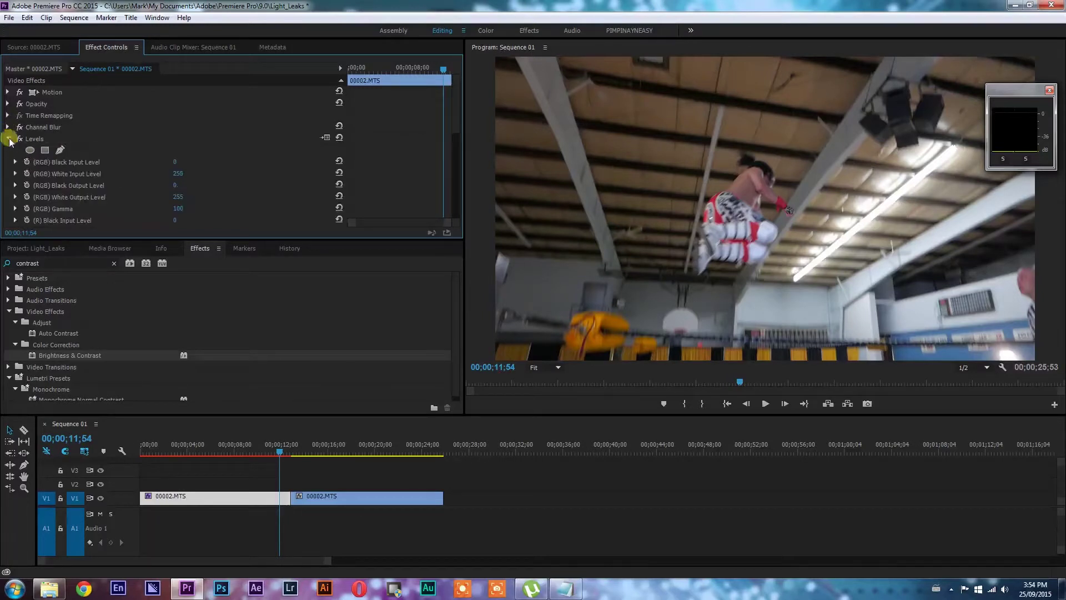
# Expand Channel Blur and add keyframes for Red and Green Blurriness at 00;00;11;54.
pyautogui.click(8, 128)
pyautogui.click(9, 128)
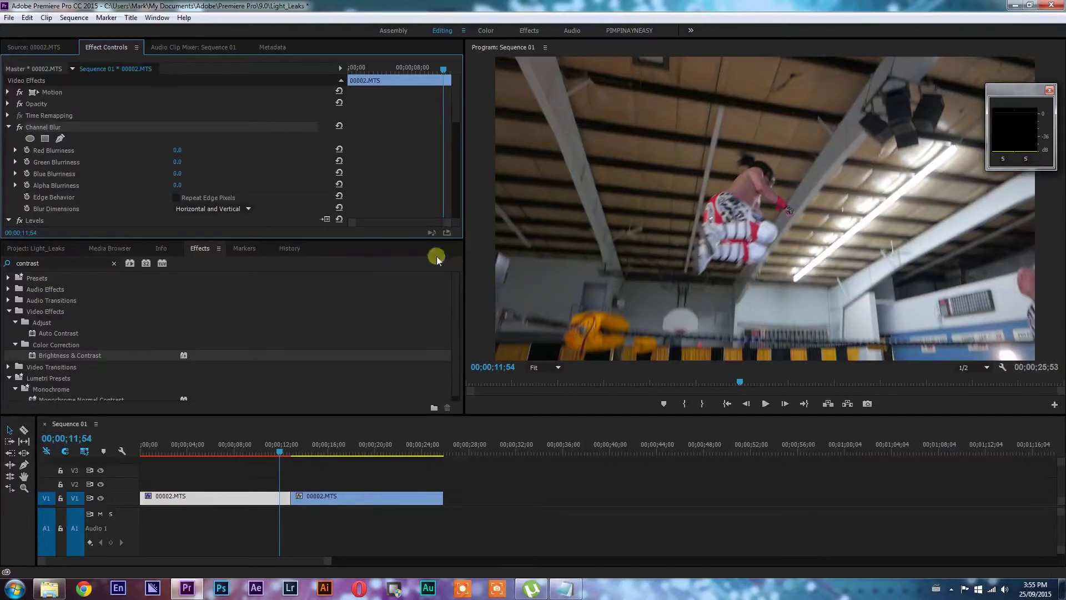
pyautogui.click(26, 151)
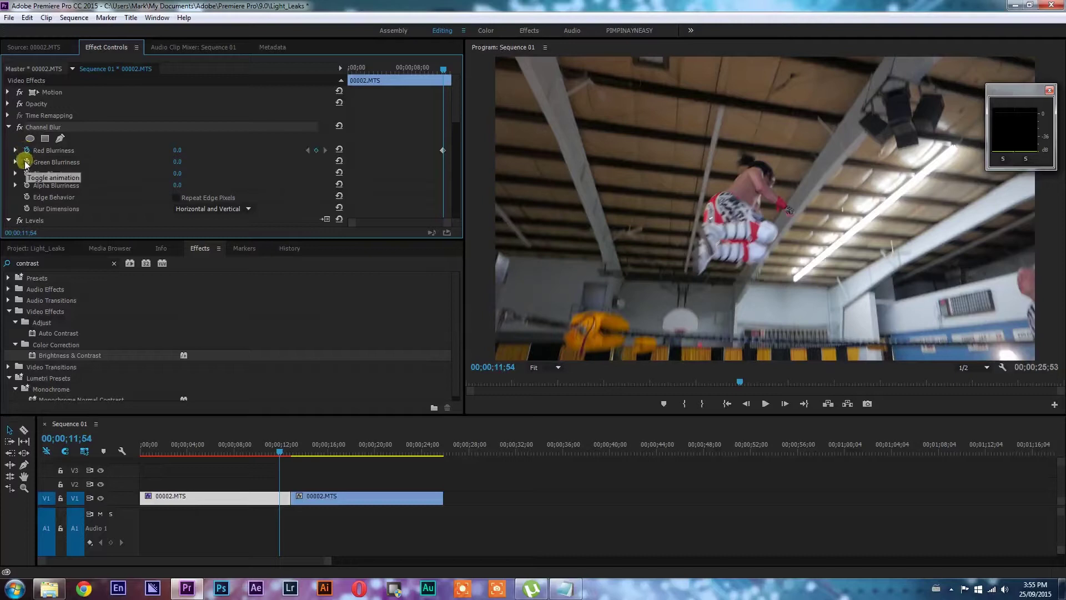
pyautogui.click(26, 163)
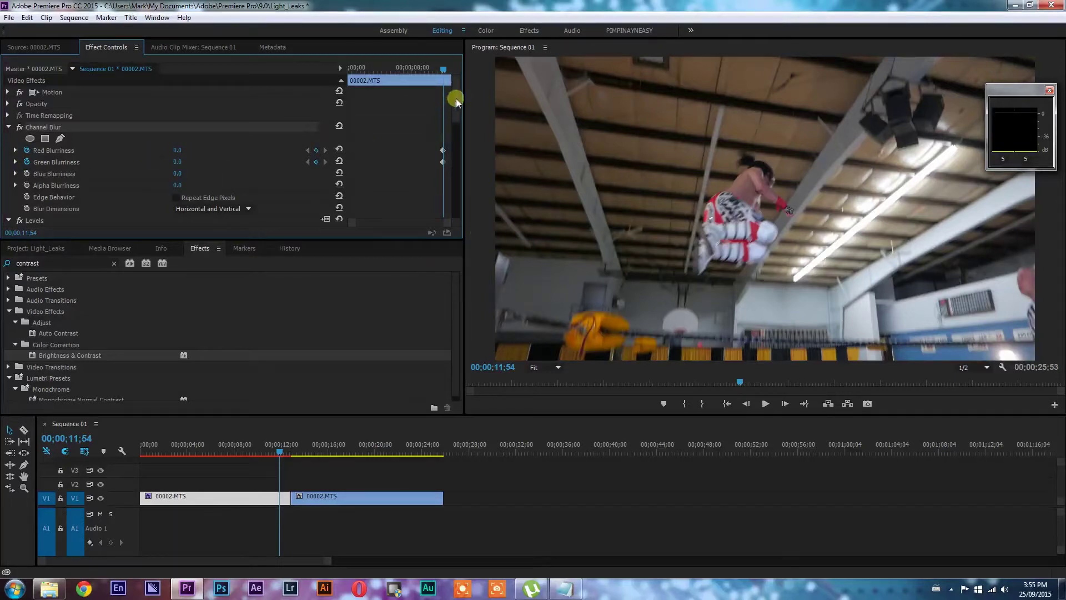
pyautogui.moveTo(455, 98); pyautogui.dragTo(458, 125)
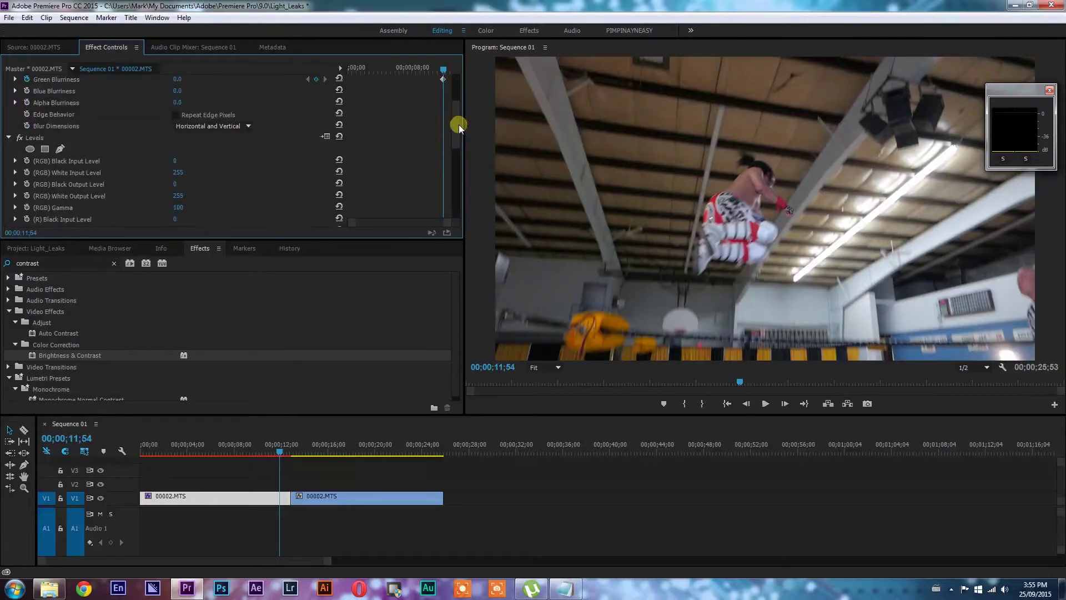
pyautogui.moveTo(459, 124); pyautogui.dragTo(458, 132)
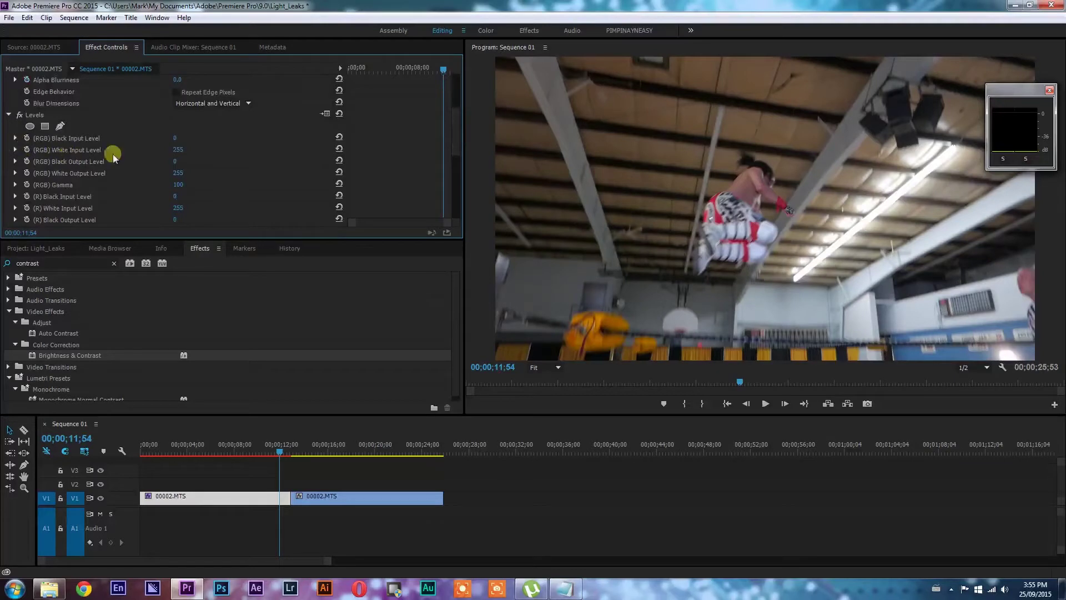
# Add starting keyframes for Levels RGB White Input Level and Contrast.
pyautogui.click(26, 150)
pyautogui.moveTo(457, 119); pyautogui.dragTo(464, 184)
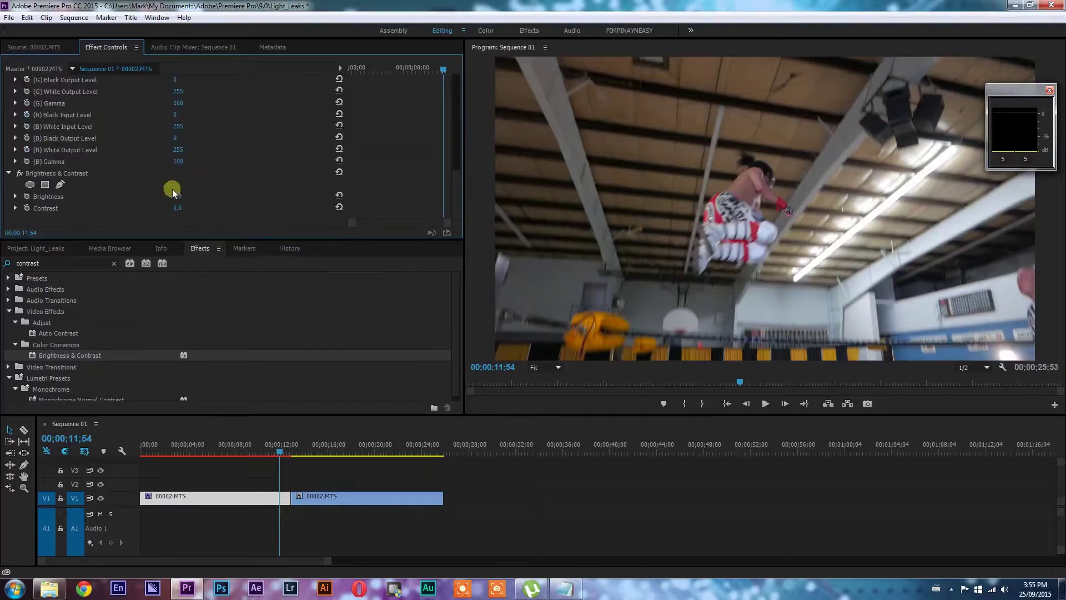
pyautogui.click(26, 208)
pyautogui.moveTo(454, 182); pyautogui.dragTo(466, 76)
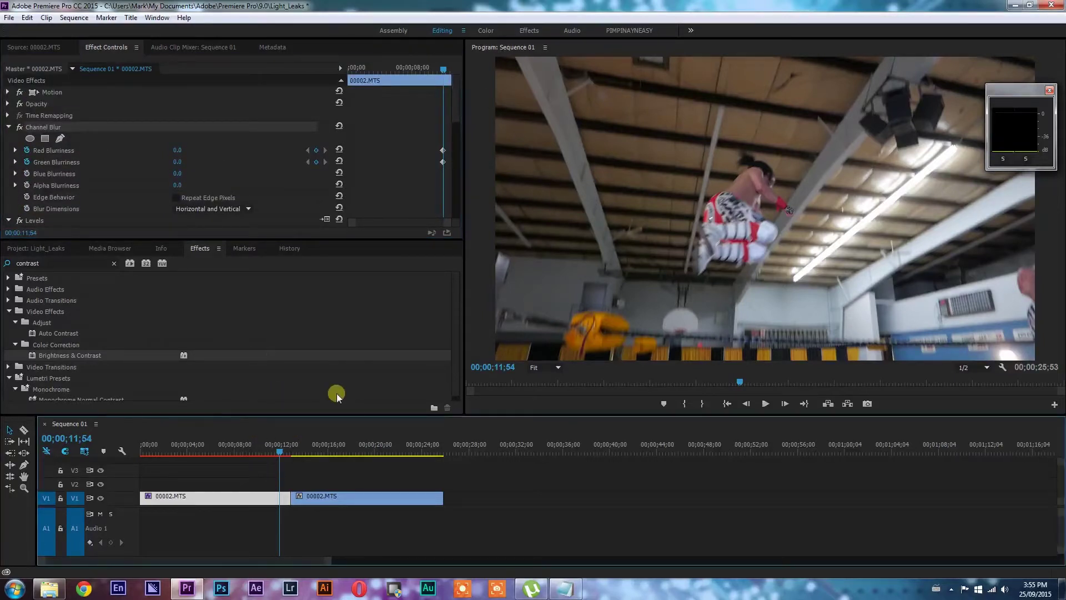
pyautogui.press('Down')
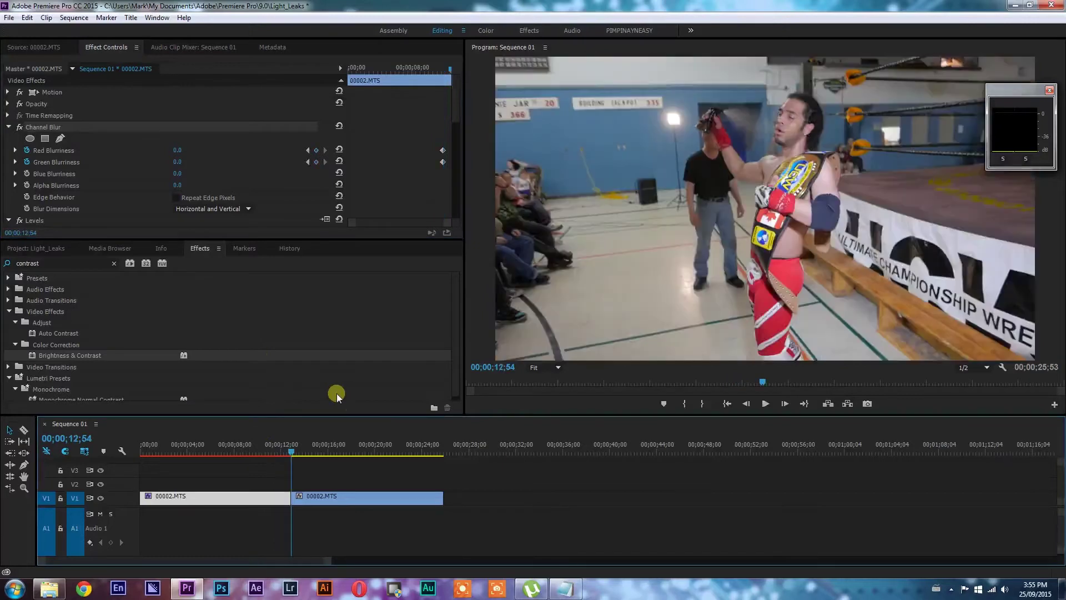
pyautogui.press('Left')
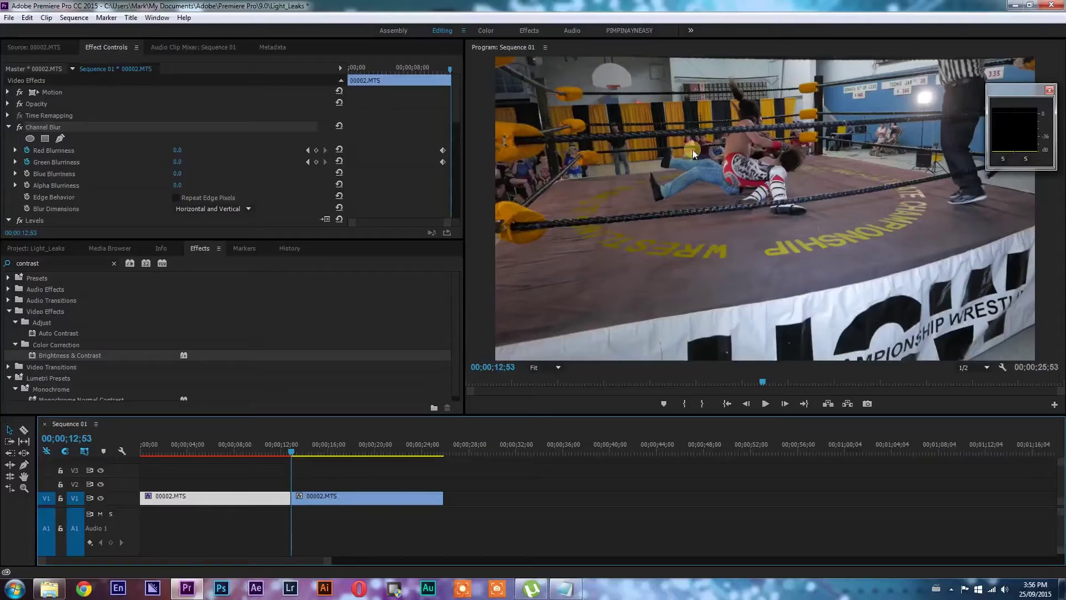
pyautogui.click(317, 151)
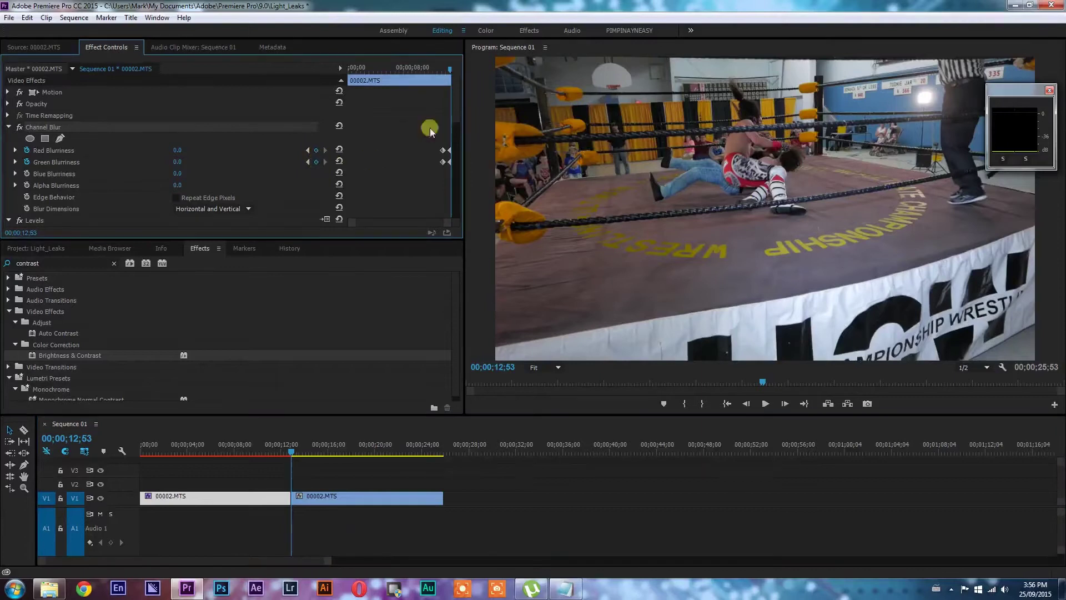
pyautogui.moveTo(456, 101); pyautogui.dragTo(458, 187)
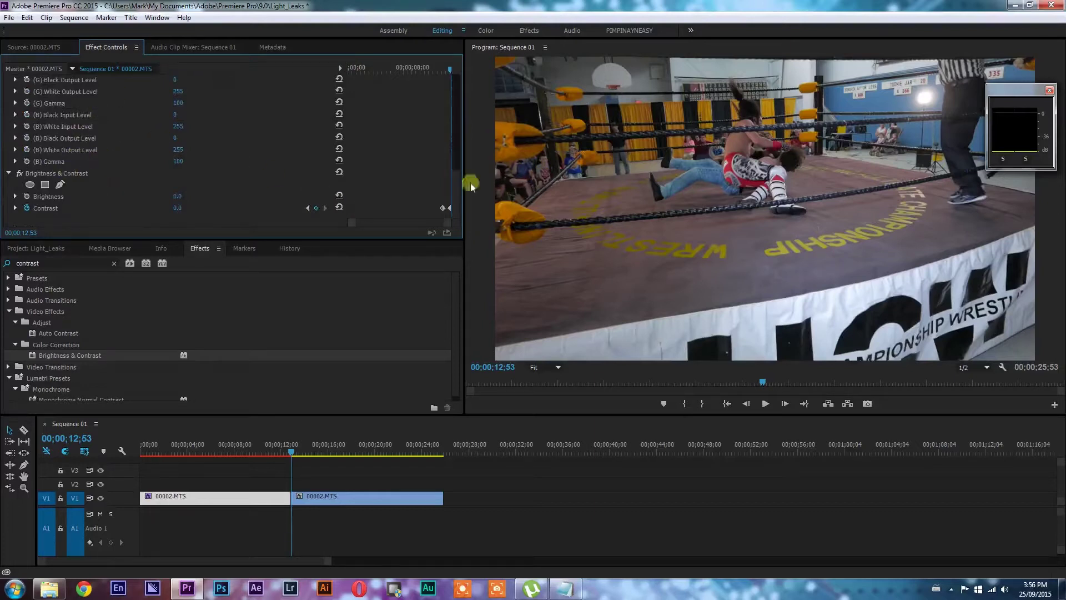
pyautogui.moveTo(455, 178); pyautogui.dragTo(456, 123)
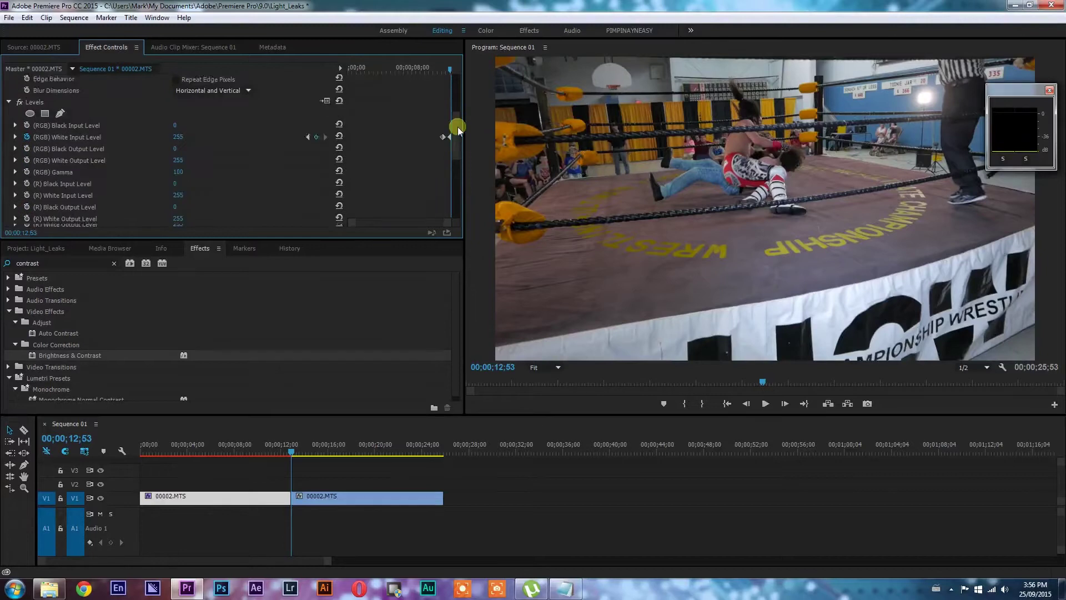
pyautogui.moveTo(458, 129); pyautogui.dragTo(457, 124)
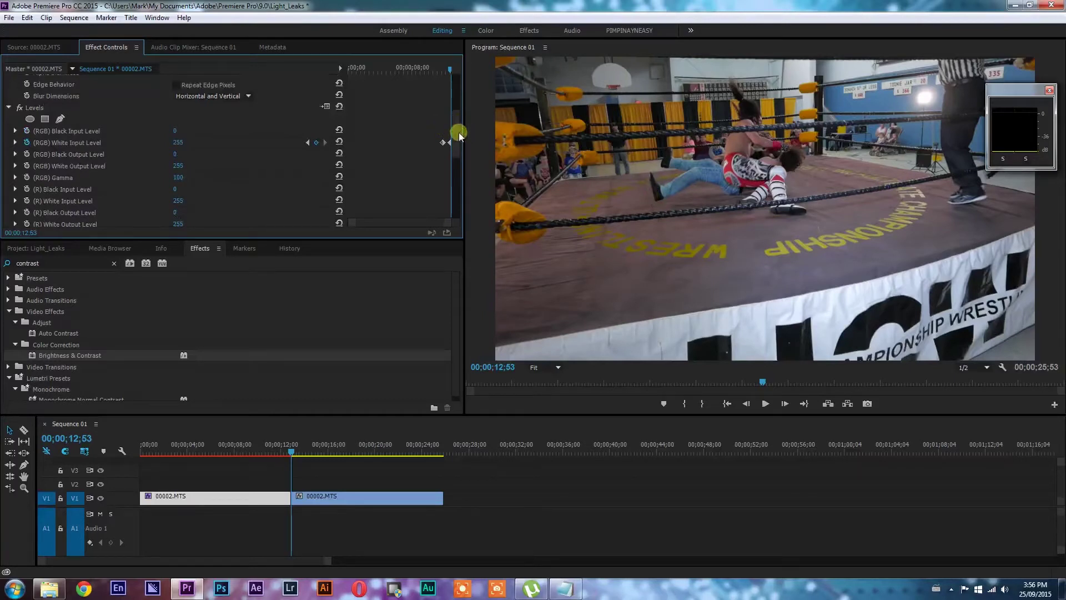
pyautogui.moveTo(459, 135); pyautogui.dragTo(458, 136)
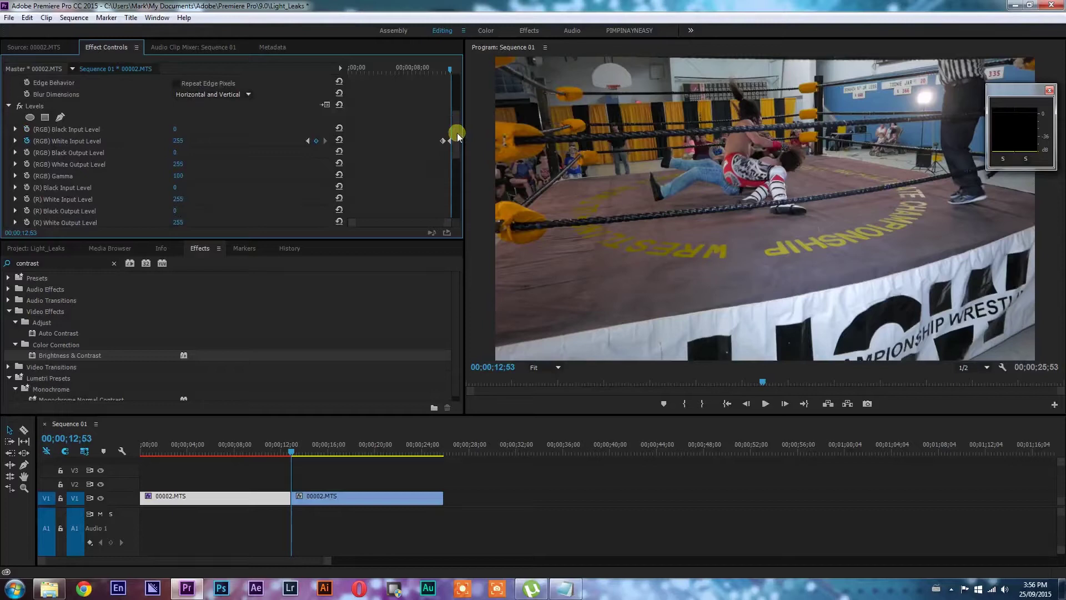
pyautogui.moveTo(458, 136); pyautogui.dragTo(463, 98)
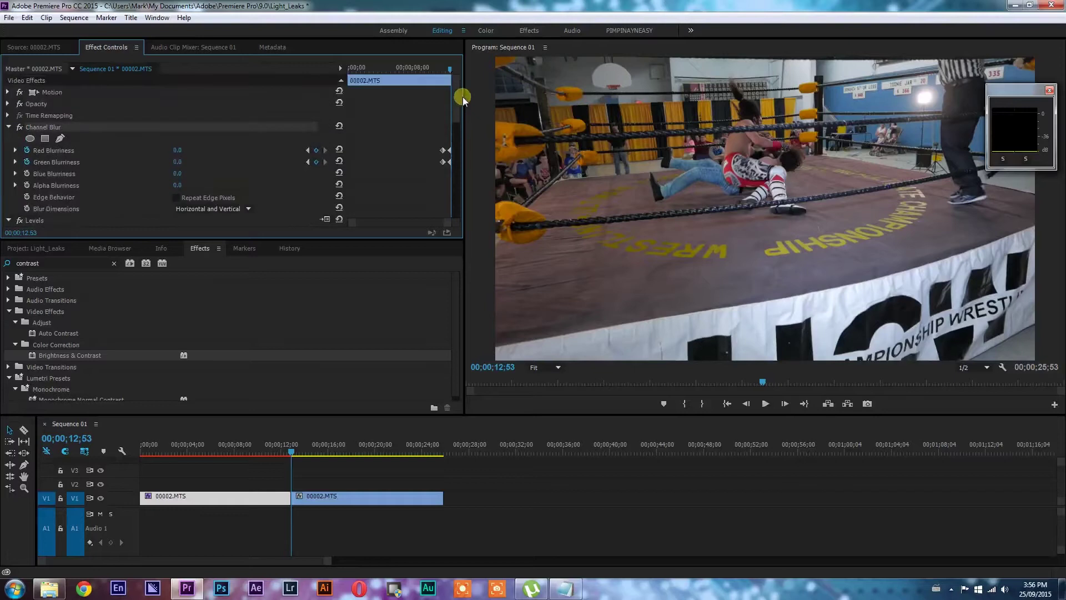
# Scrub Channel Blur's Red Blurriness up to 113 and Green Blurriness up to 61.
pyautogui.moveTo(174, 150); pyautogui.dragTo(205, 150)
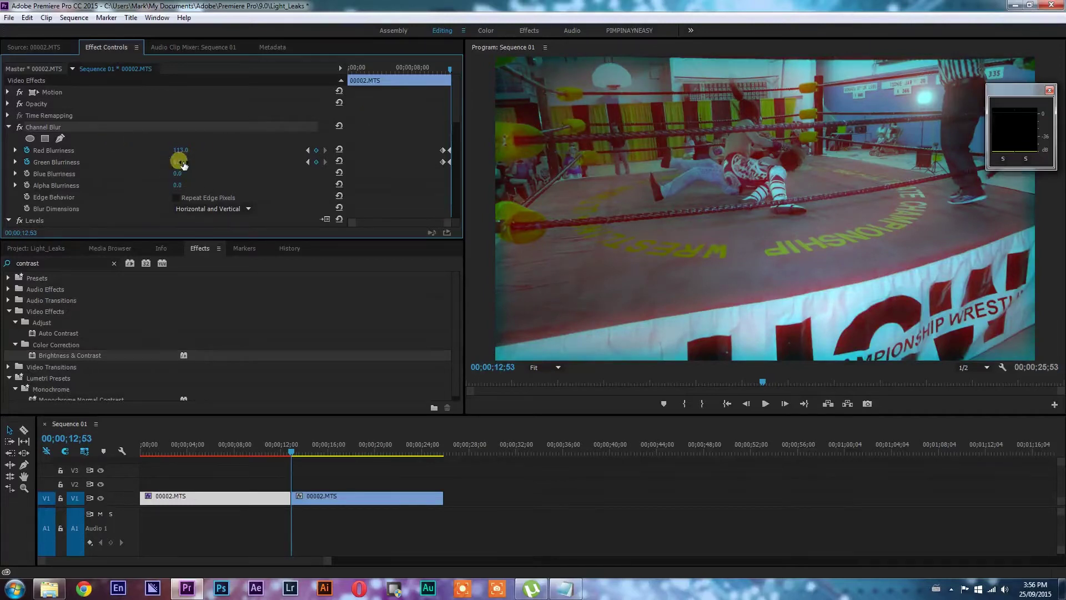
pyautogui.moveTo(178, 160); pyautogui.dragTo(212, 162)
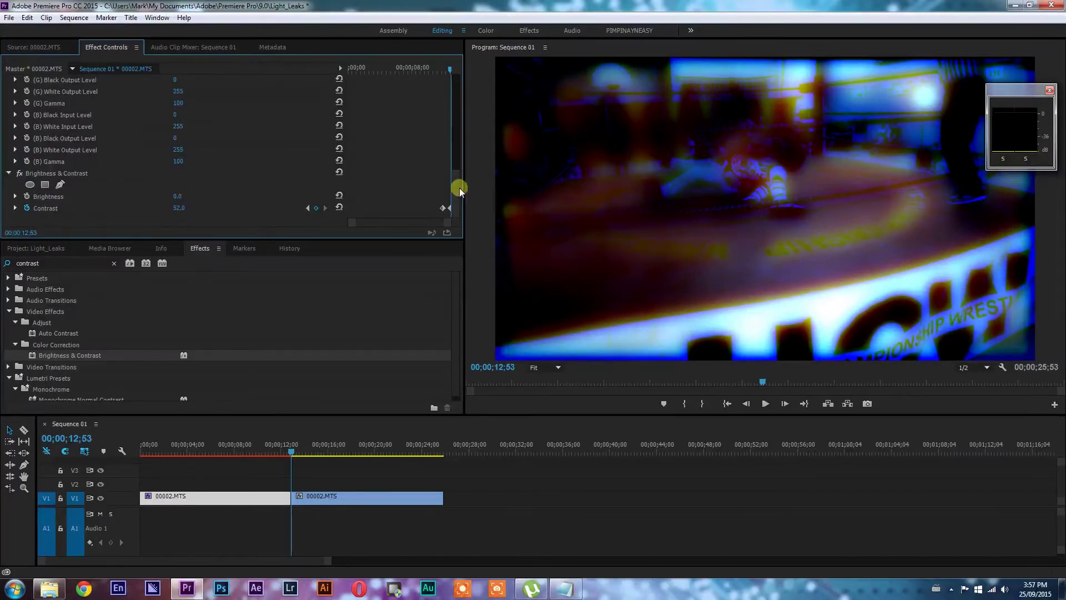
# Set RGB White Input Level to 0, then collapse Levels, Brightness & Contrast and Channel Blur.
pyautogui.moveTo(459, 189); pyautogui.dragTo(461, 118)
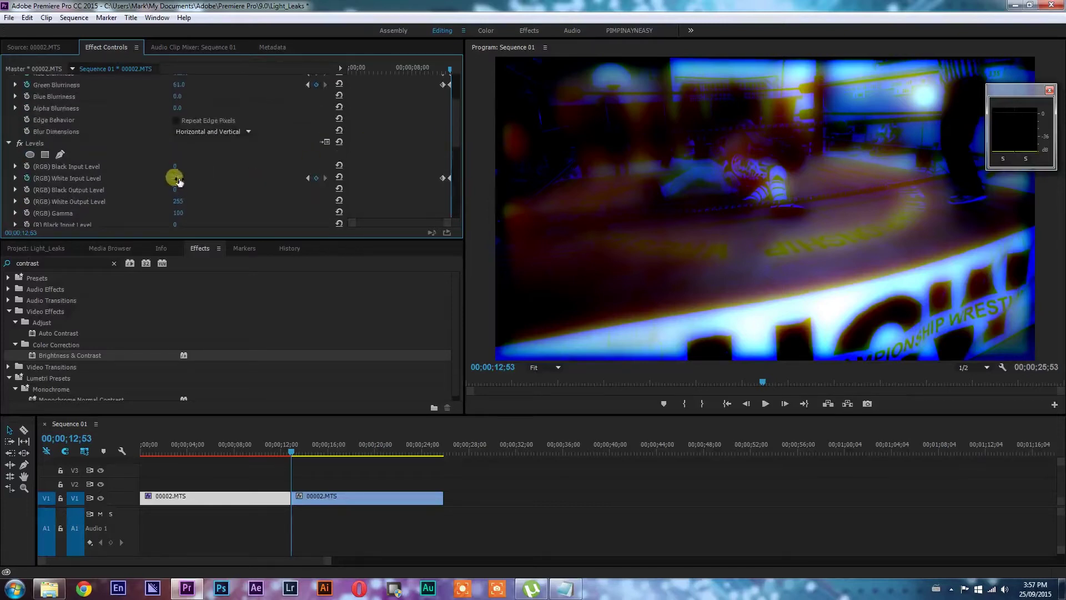
pyautogui.click(178, 179)
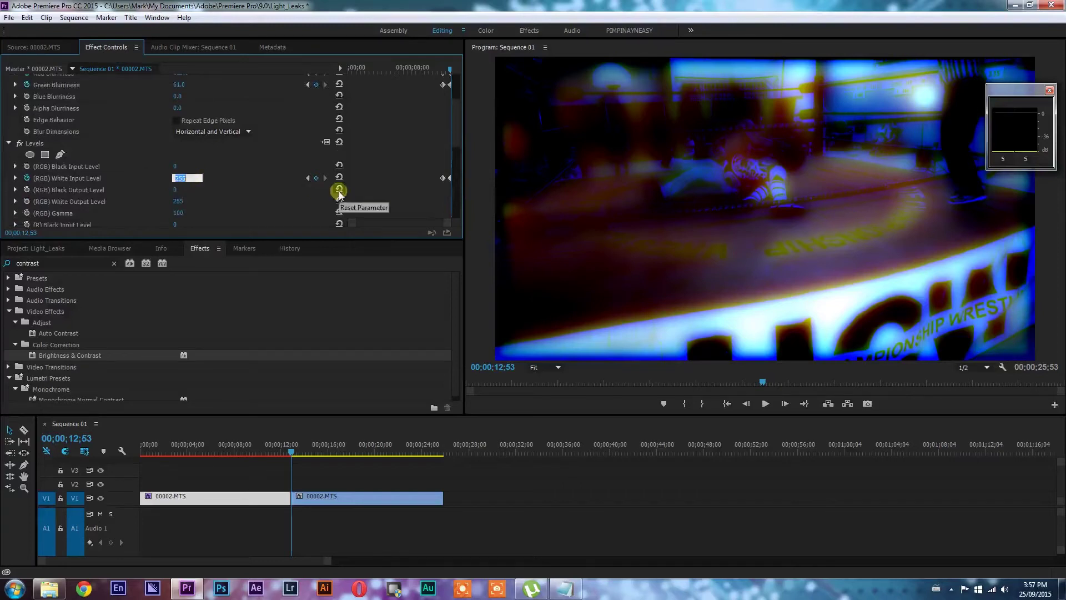
pyautogui.write('0')
pyautogui.press('Return')
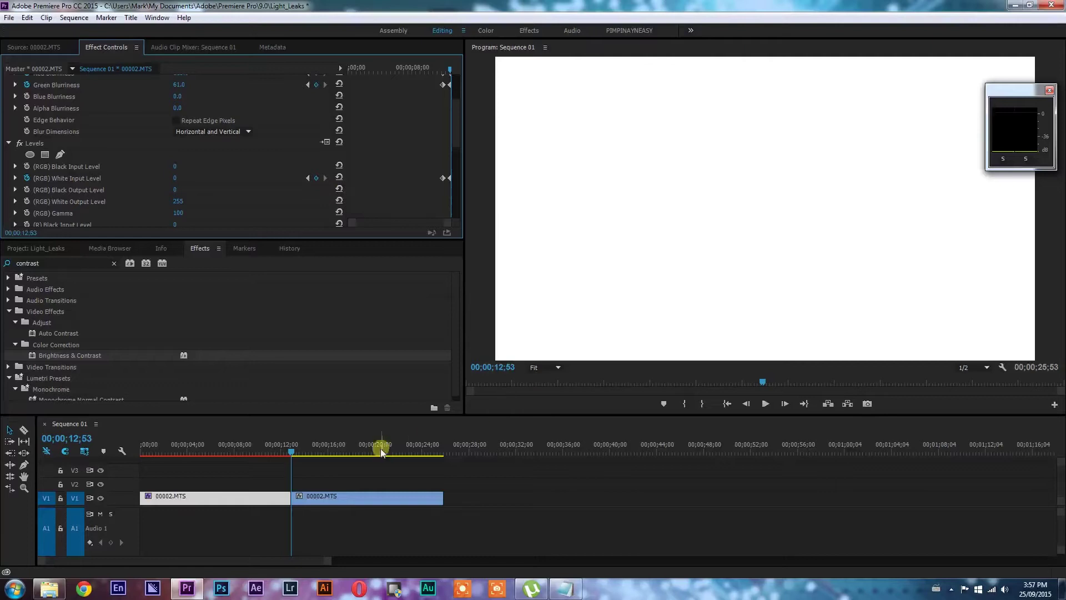
pyautogui.click(8, 144)
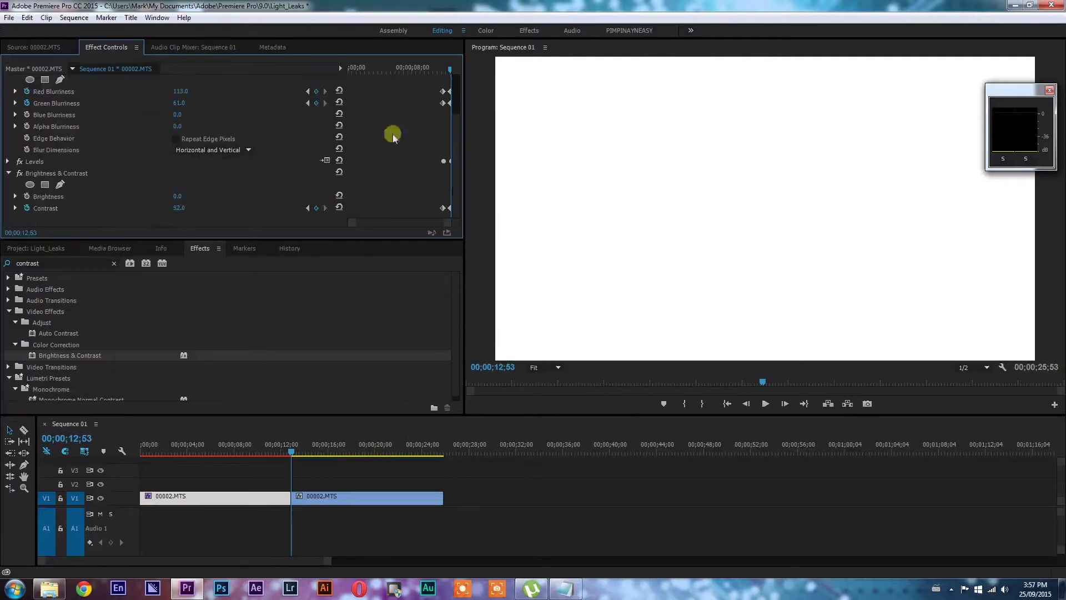
pyautogui.click(8, 168)
pyautogui.click(8, 103)
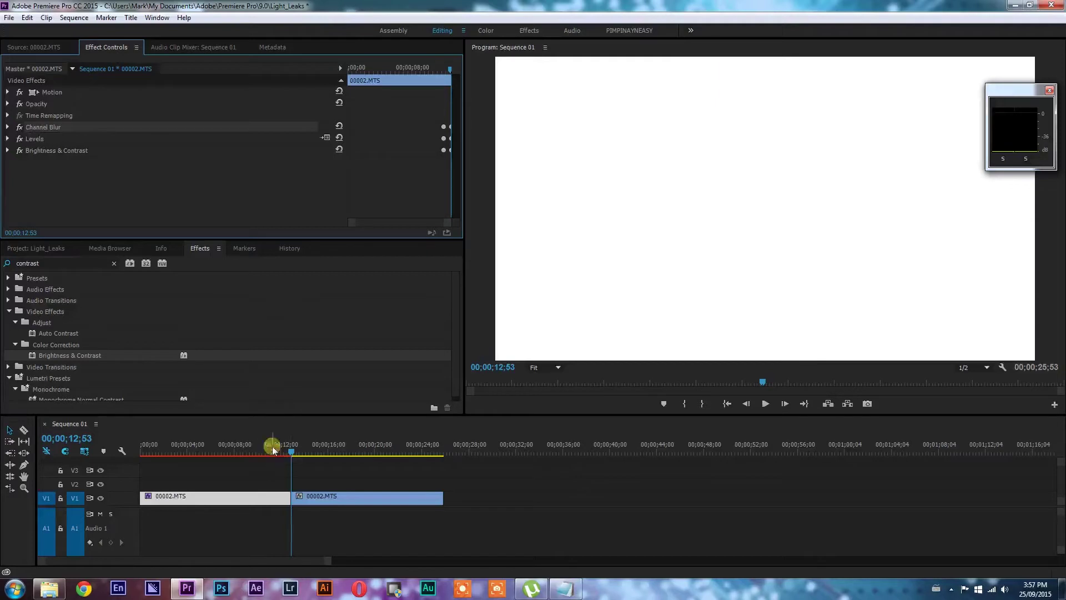
pyautogui.click(248, 445)
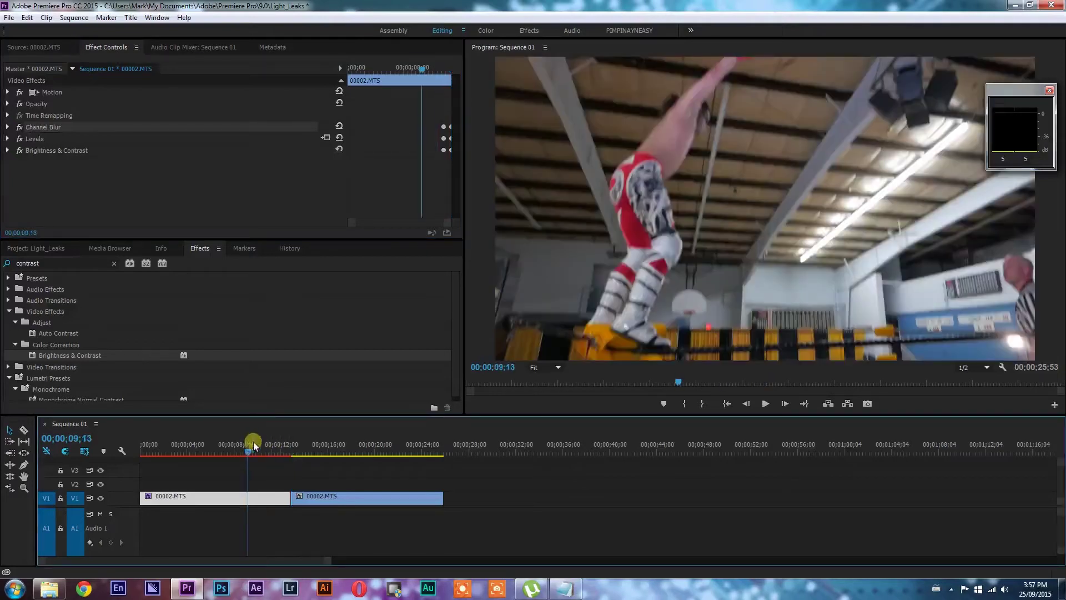
pyautogui.press('space')
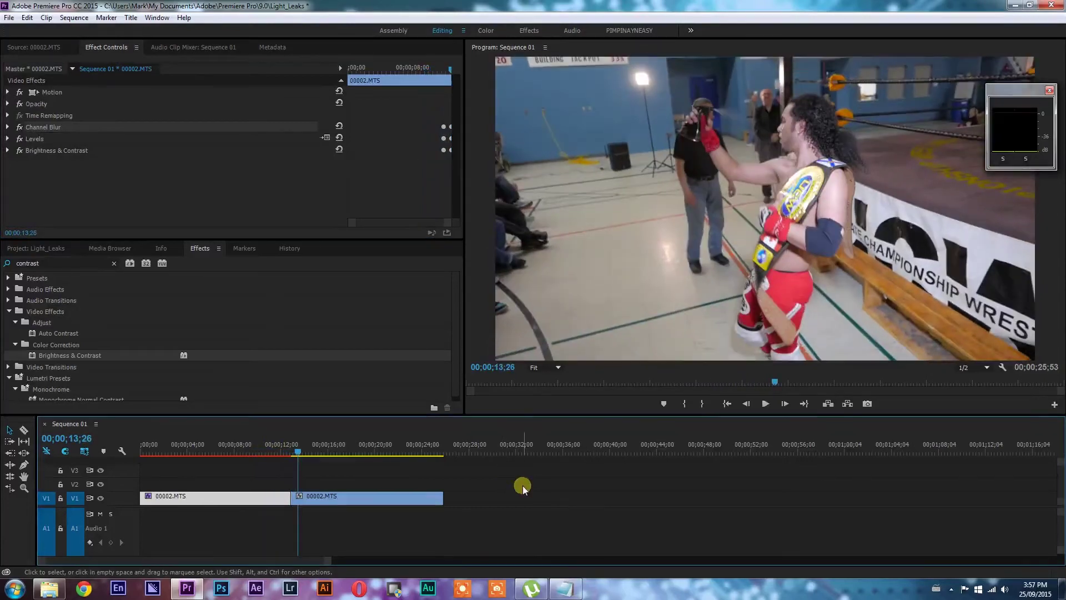
pyautogui.press('space')
pyautogui.moveTo(313, 455); pyautogui.dragTo(257, 453)
pyautogui.press('space')
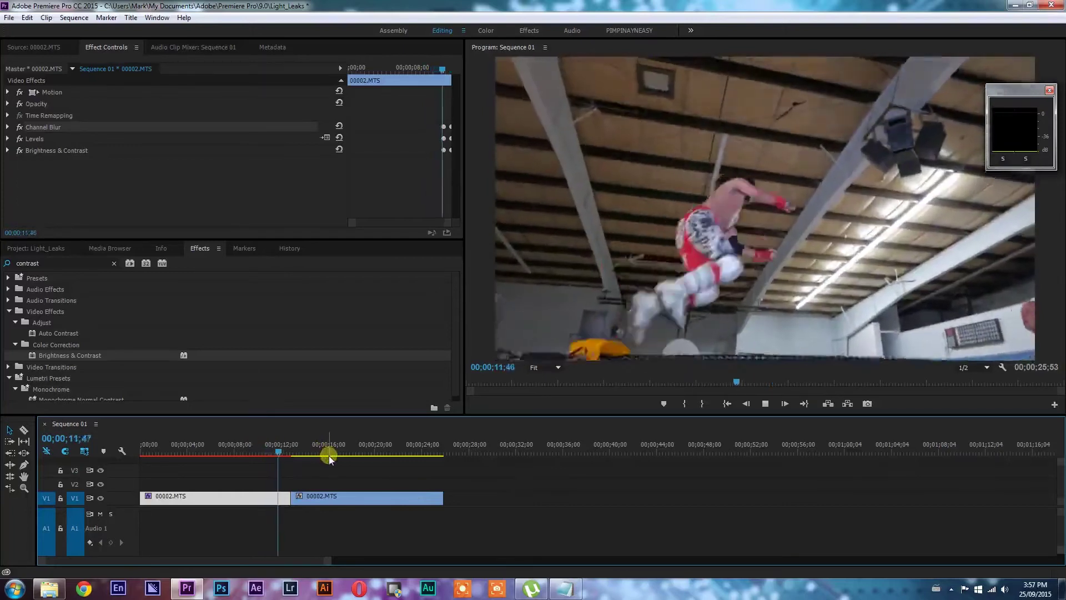
pyautogui.press('space')
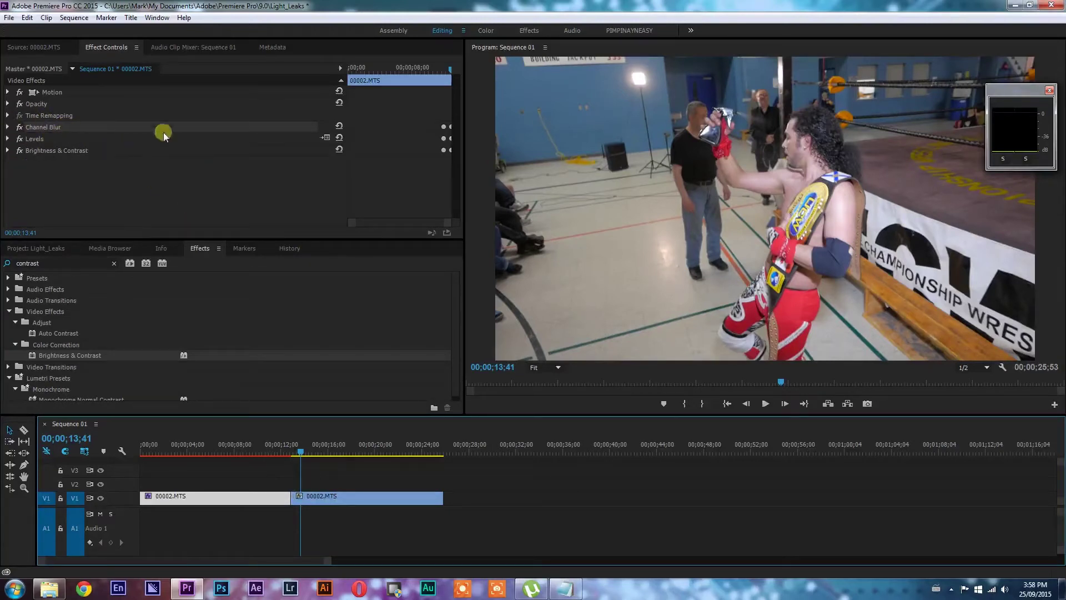
# Select Channel Blur, Levels and Brightness & Contrast and save them as preset WRESTLER_TRANSITION_OUT.
pyautogui.click(102, 51)
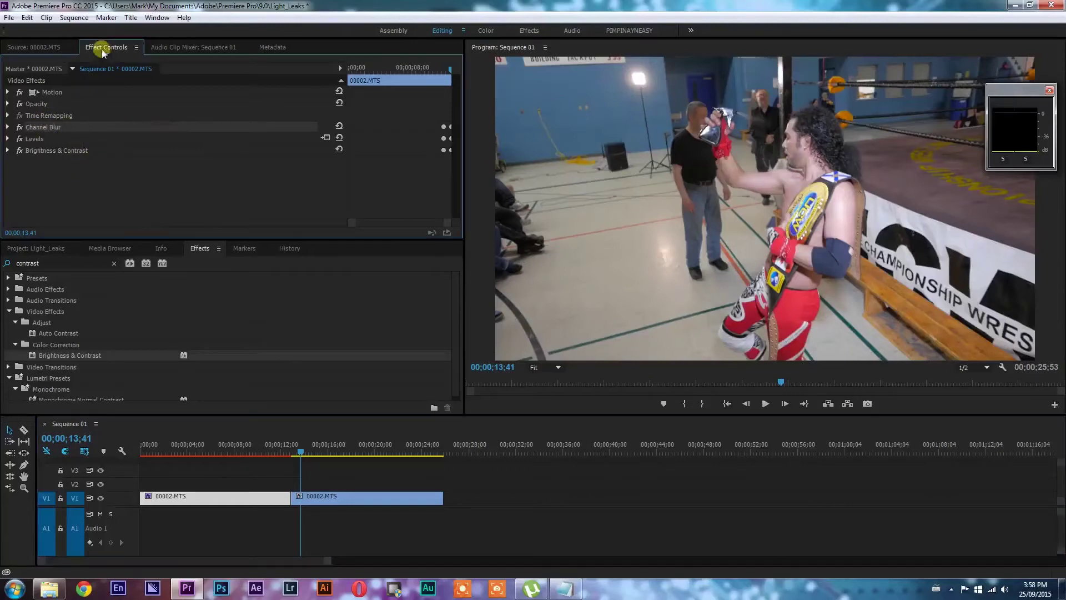
pyautogui.keyDown('ctrl'); pyautogui.click(89, 139); pyautogui.keyUp('ctrl')
pyautogui.keyDown('ctrl'); pyautogui.click(106, 150); pyautogui.keyUp('ctrl')
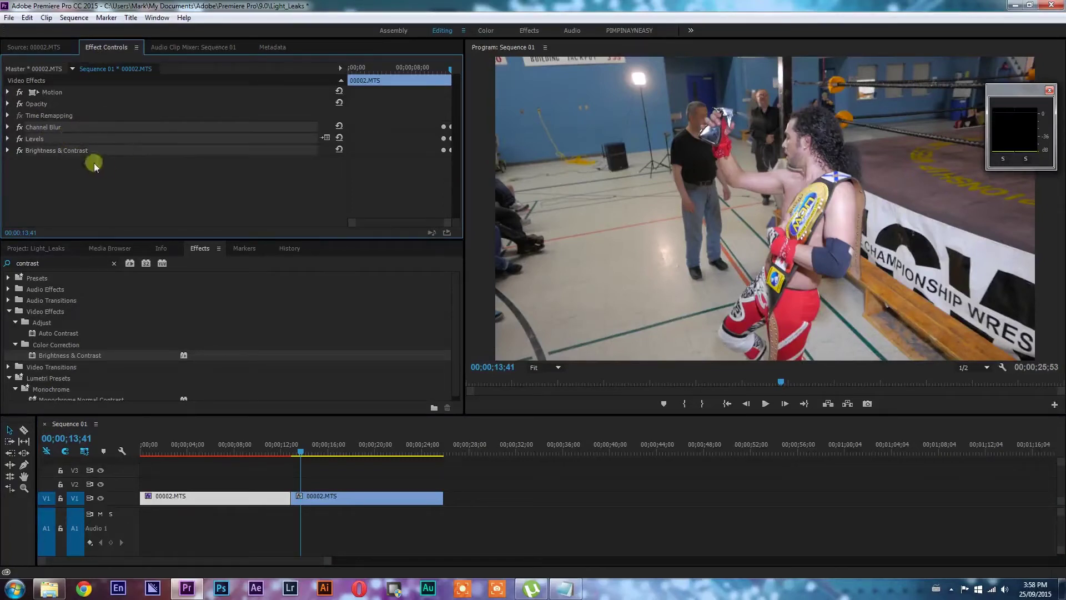
pyautogui.rightClick(105, 125)
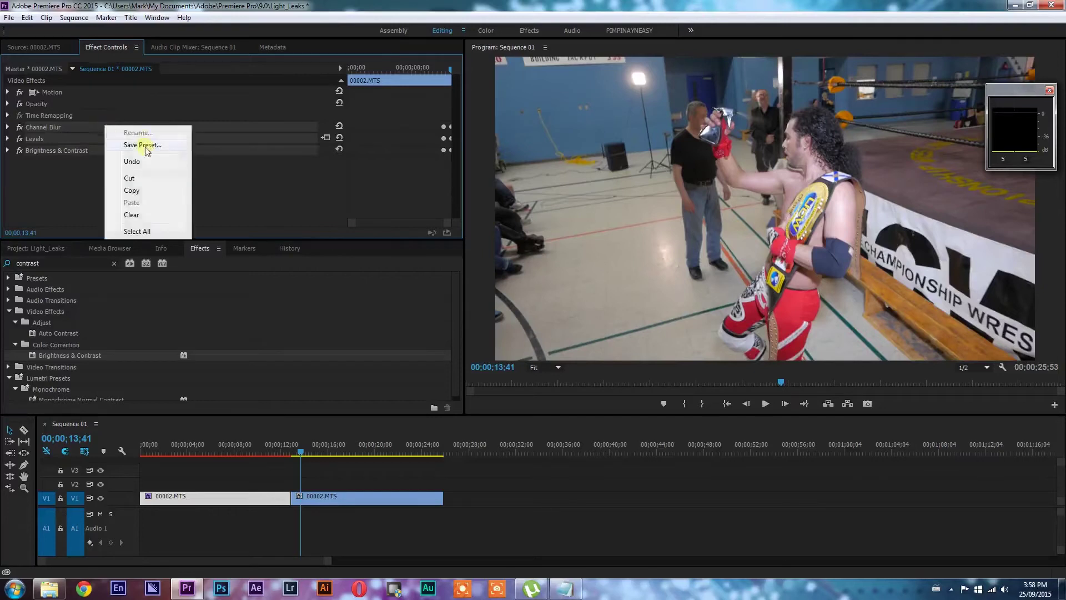
pyautogui.click(145, 145)
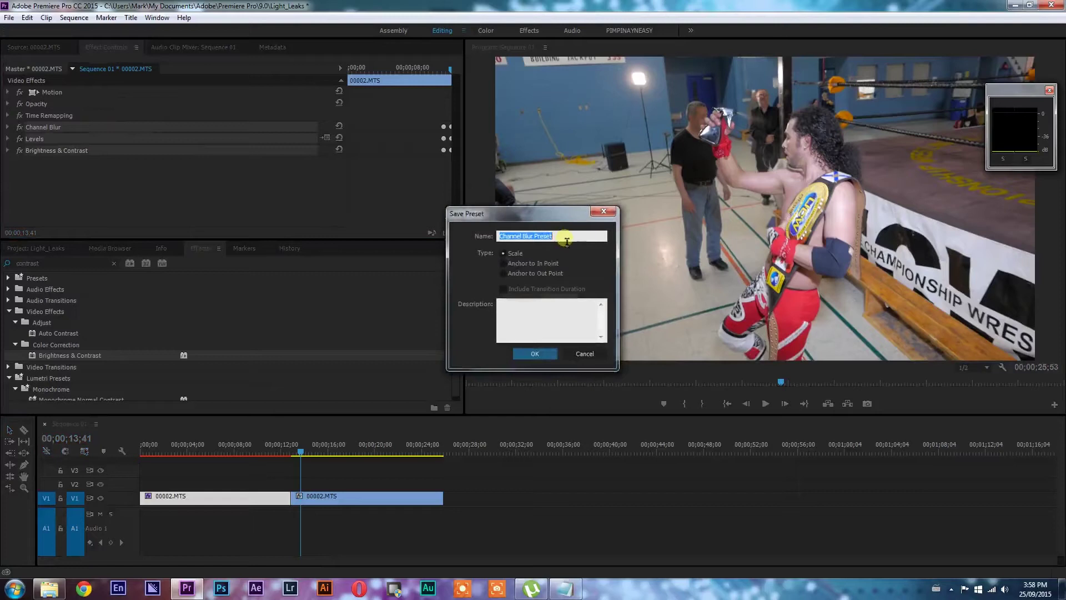
pyautogui.write('BL')
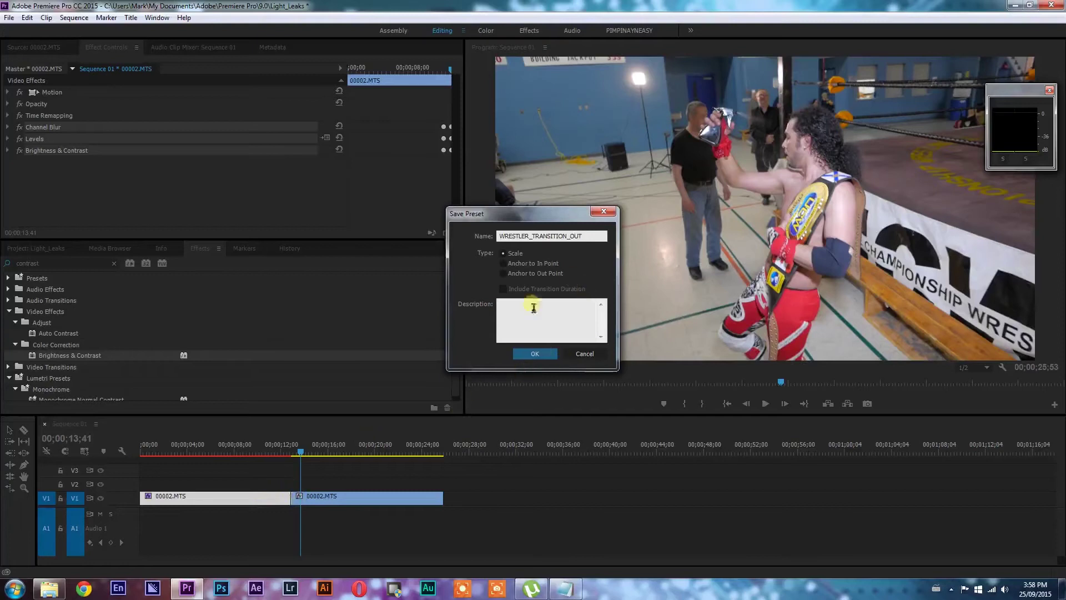
pyautogui.click(542, 355)
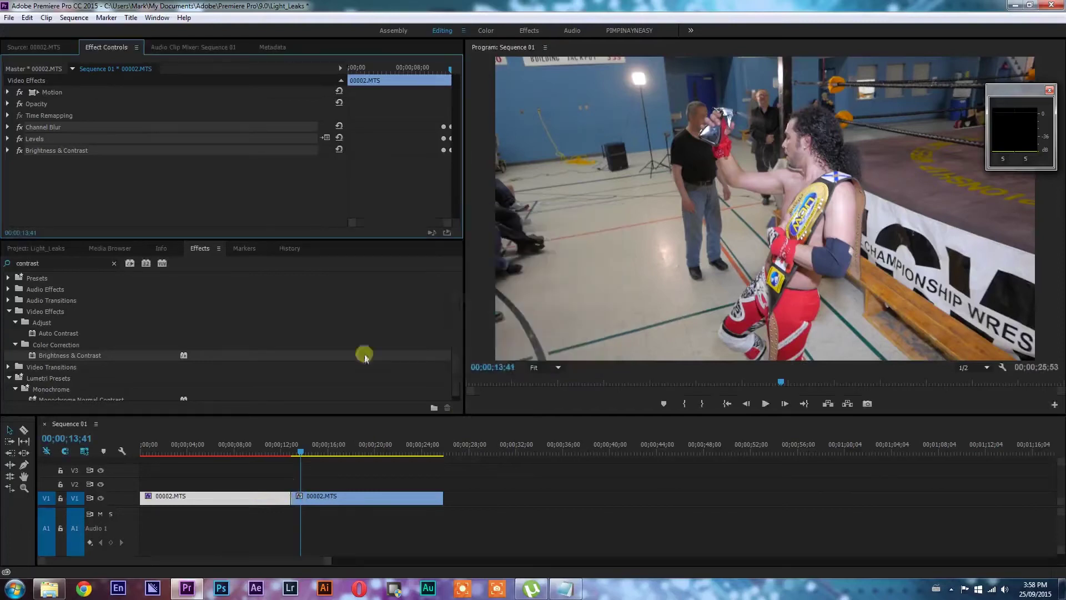
# Clear the effects search and drag WRESTLER_TRANSITION_OUT from Presets onto the 00002.MTS clip.
pyautogui.click(30, 264)
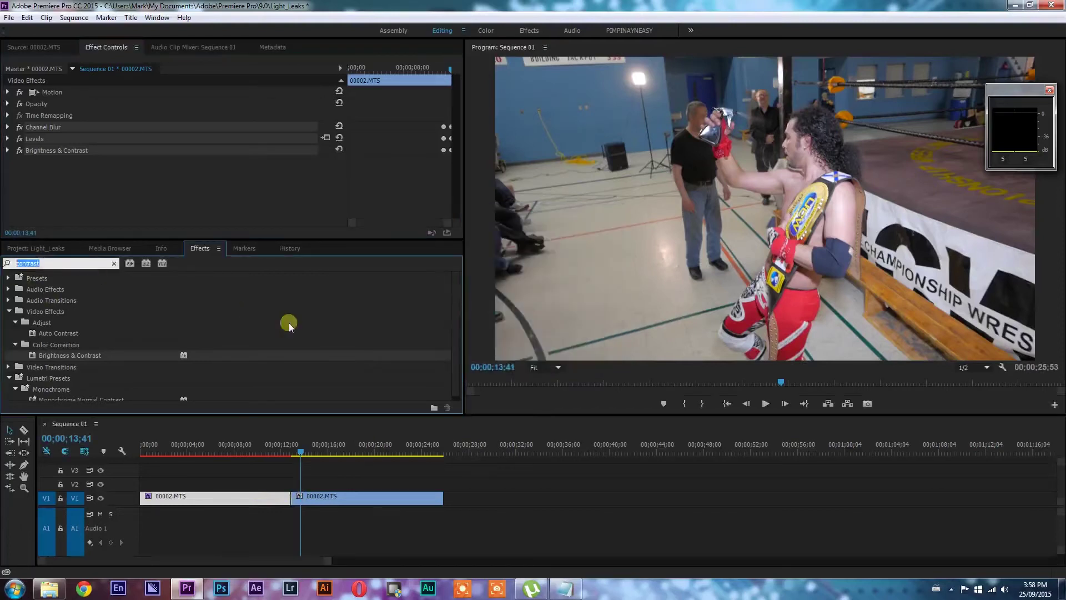
pyautogui.press('BackSpace')
pyautogui.click(9, 278)
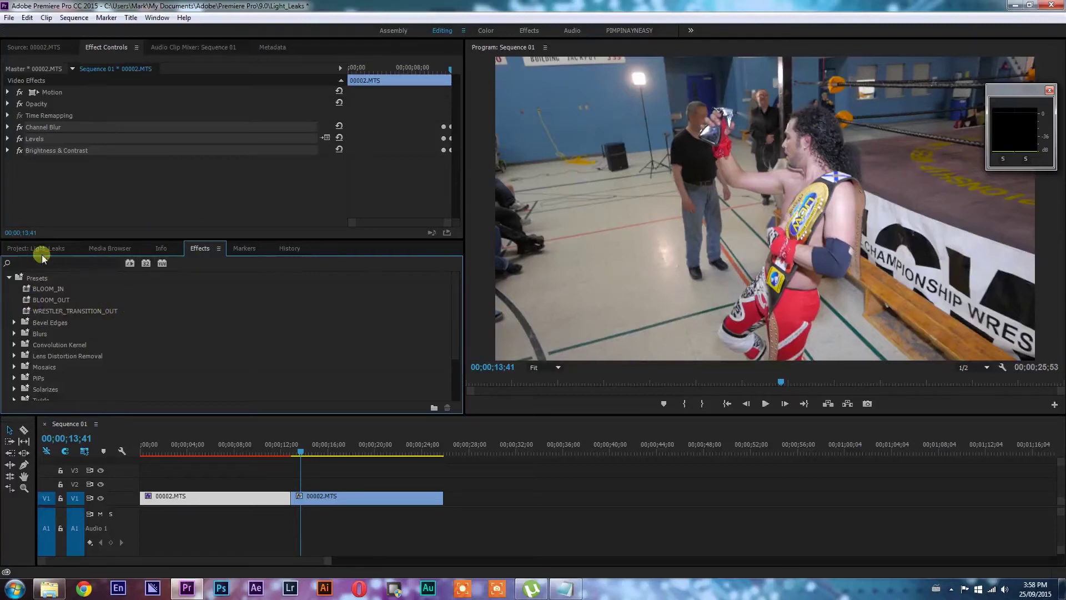
pyautogui.click(83, 312)
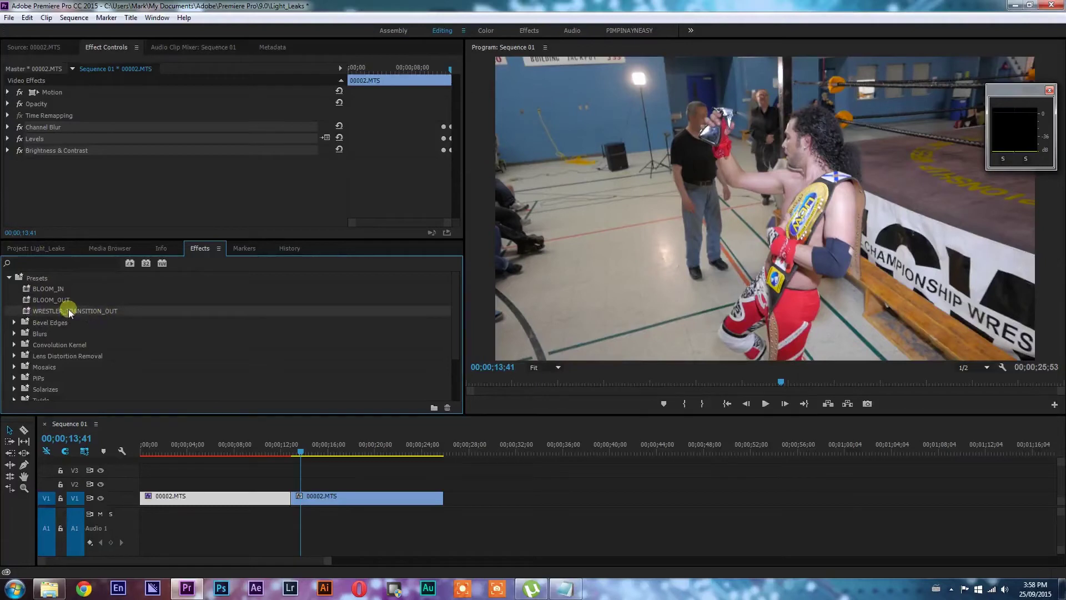
pyautogui.moveTo(70, 313); pyautogui.dragTo(344, 500)
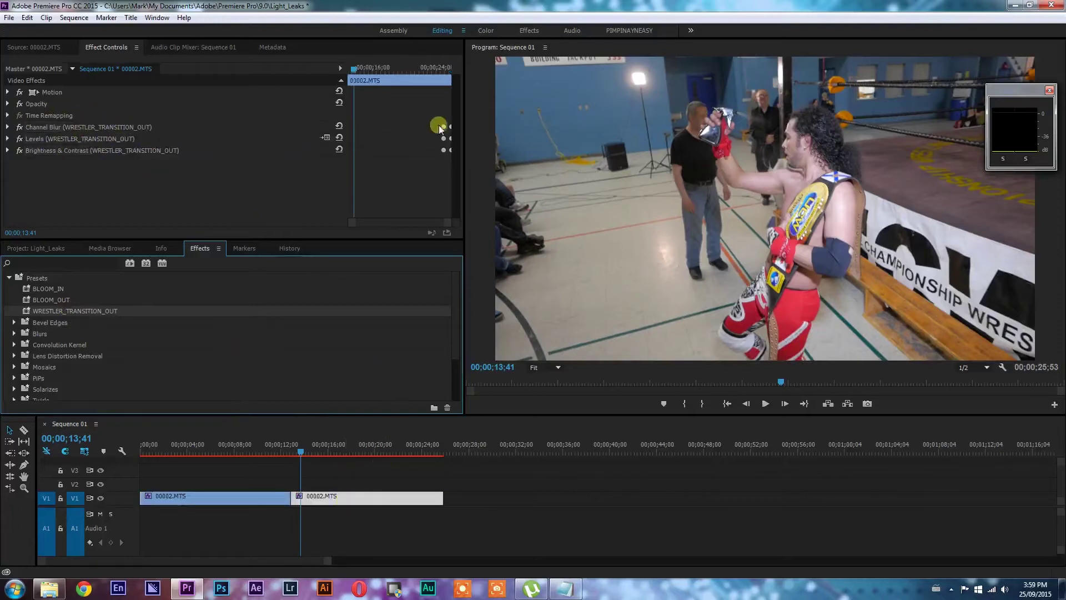
# Expand Channel Blur and Brightness & Contrast, then jump to the next Contrast keyframe at 00;00;13;41.
pyautogui.moveTo(439, 129); pyautogui.dragTo(447, 148)
pyautogui.click(398, 438)
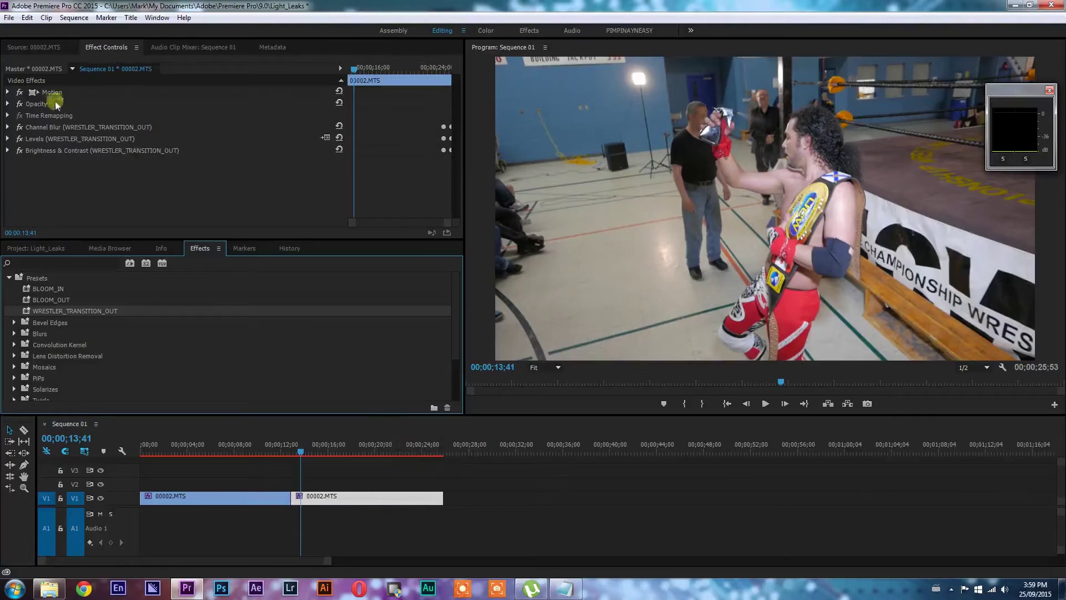
pyautogui.click(6, 128)
pyautogui.click(5, 129)
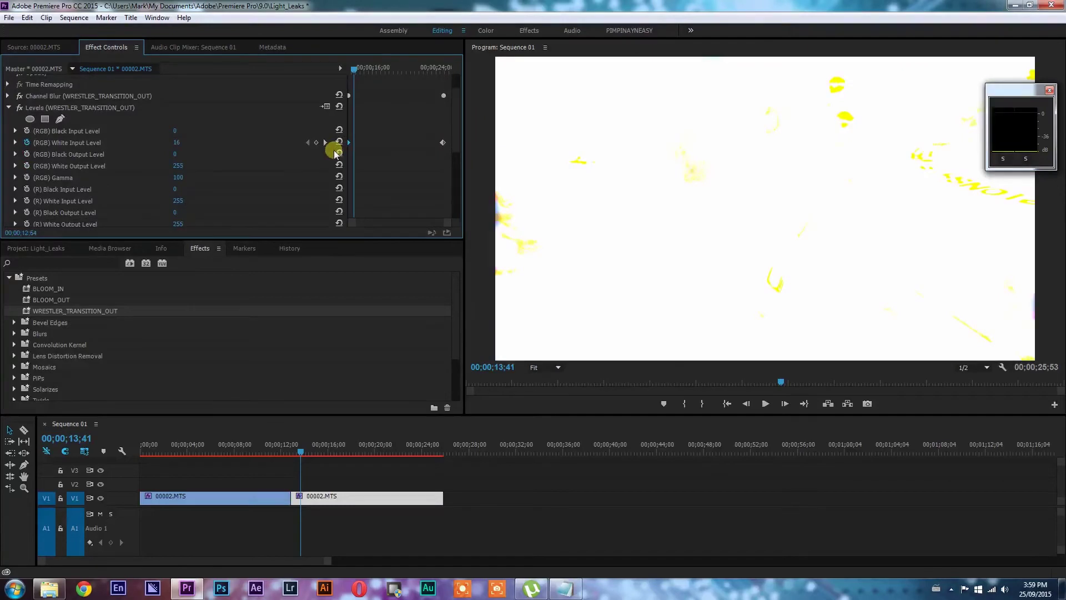
pyautogui.moveTo(459, 129); pyautogui.dragTo(454, 131)
pyautogui.click(8, 104)
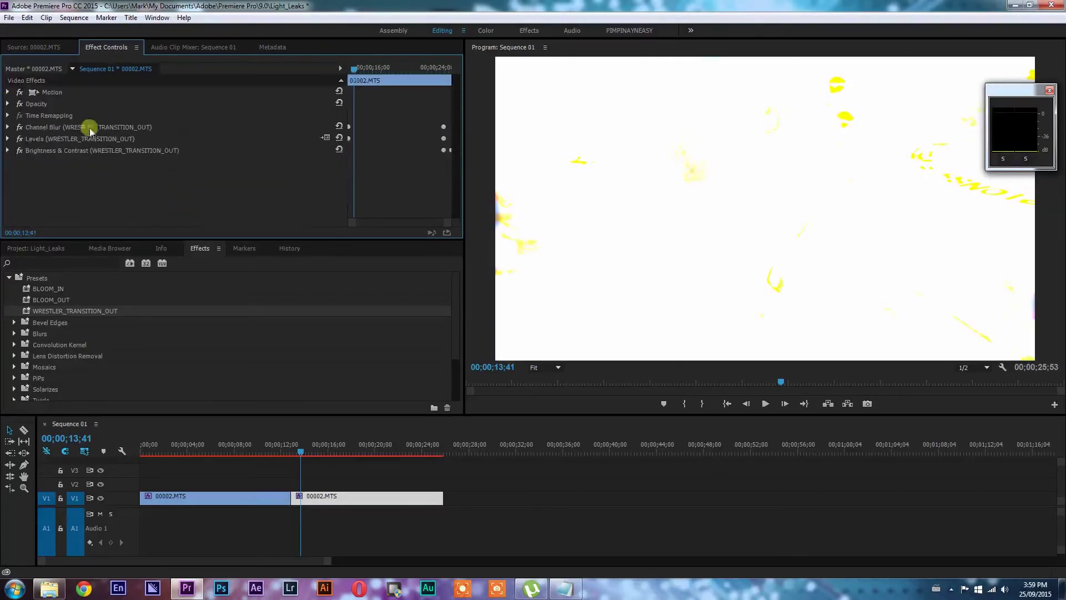
pyautogui.click(8, 150)
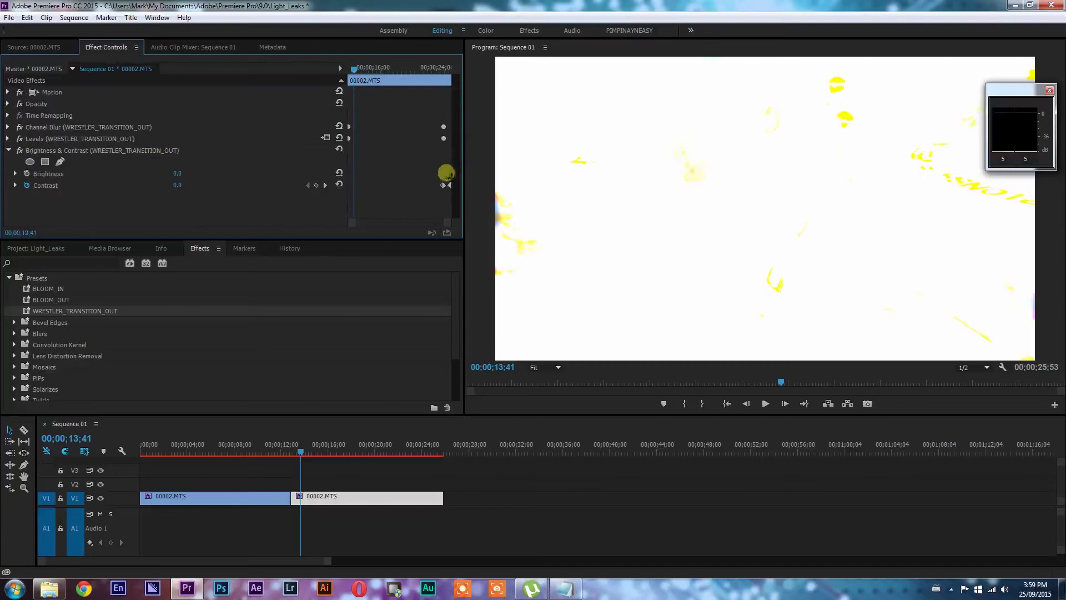
pyautogui.click(312, 188)
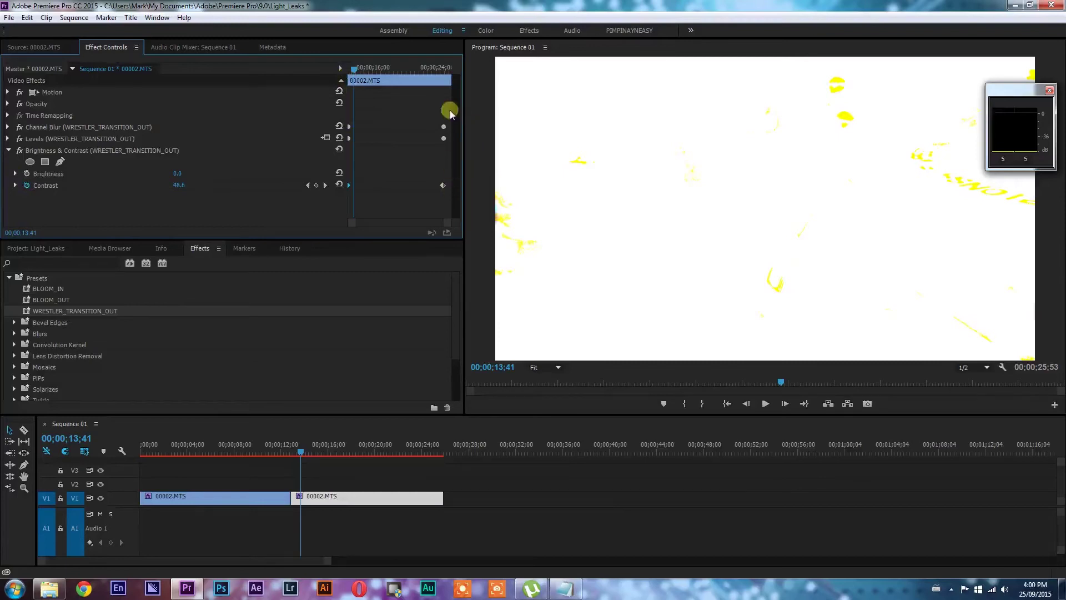
# Set the playhead to 00;00;13;54 and pull the closing Contrast keyframe in to it.
pyautogui.click(293, 447)
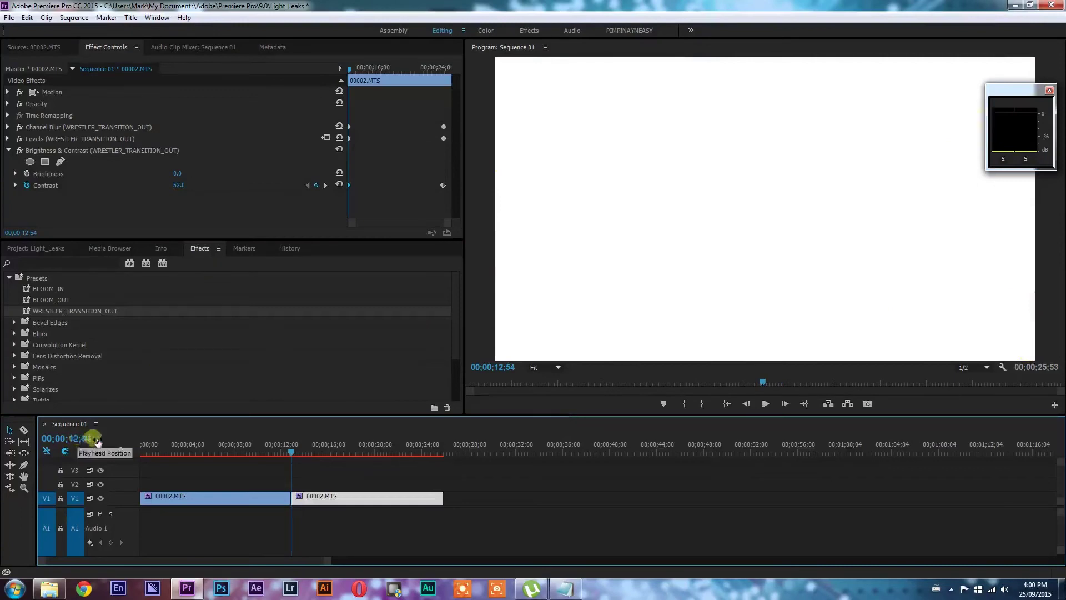
pyautogui.click(110, 438)
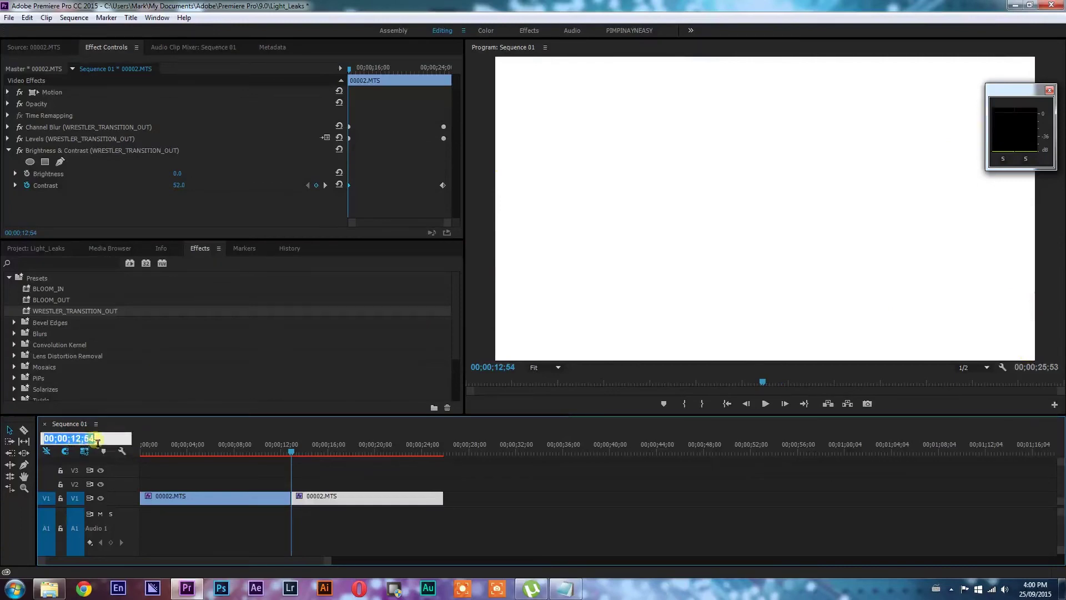
pyautogui.press('Escape')
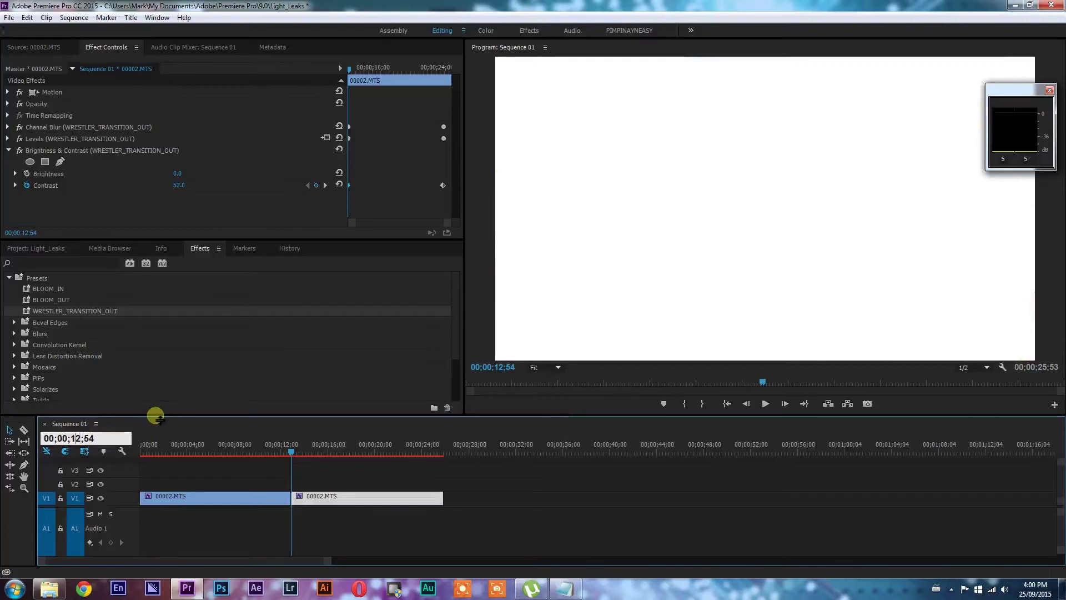
pyautogui.write('3')
pyautogui.press('Return')
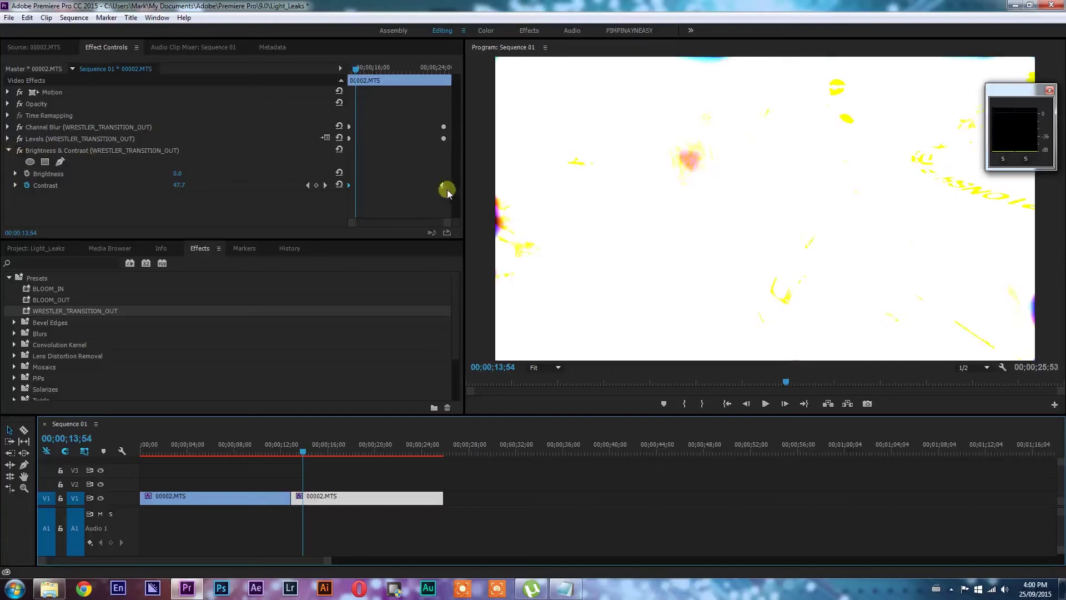
pyautogui.moveTo(443, 186); pyautogui.dragTo(358, 189)
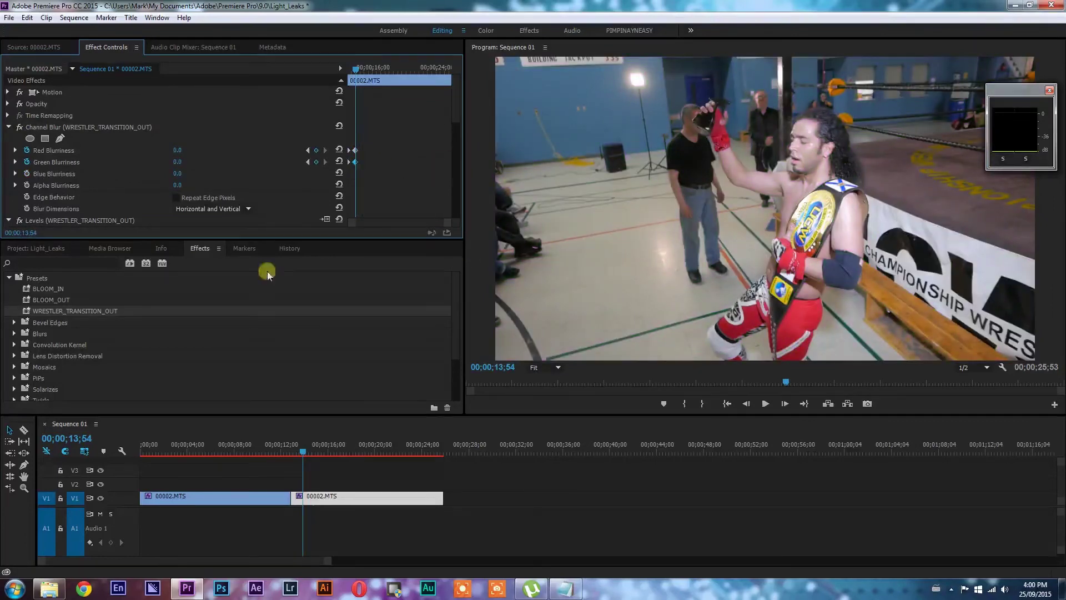
# Collapse and select Channel Blur, Levels and Brightness & Contrast, then save them as WRESTLER_TRANSITION_IN.
pyautogui.click(9, 127)
pyautogui.click(8, 139)
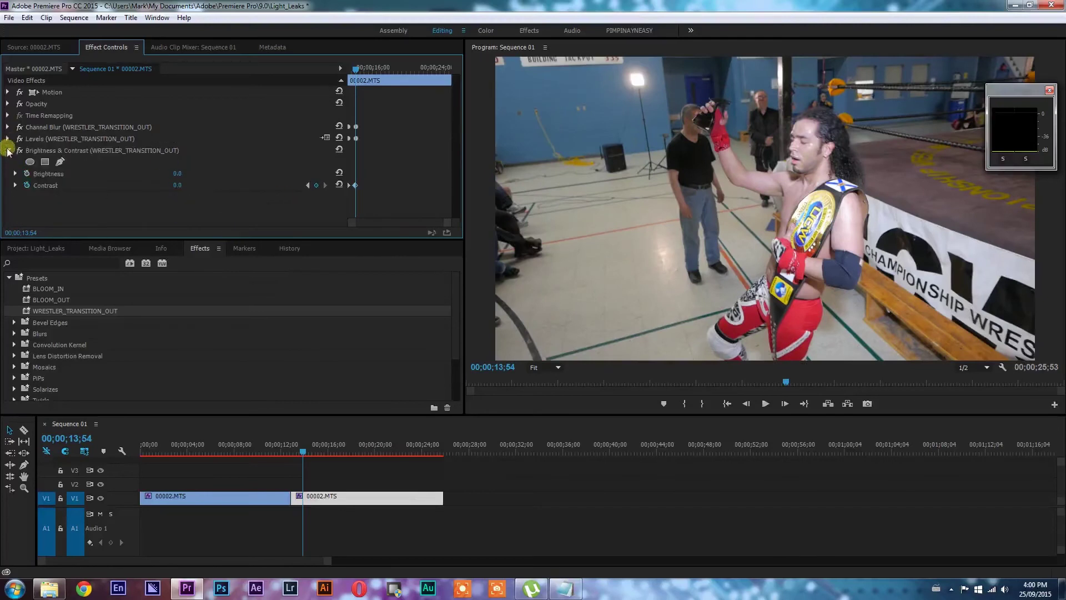
pyautogui.click(179, 126)
pyautogui.keyDown('ctrl'); pyautogui.click(177, 139); pyautogui.keyUp('ctrl')
pyautogui.keyDown('ctrl'); pyautogui.click(191, 151); pyautogui.keyUp('ctrl')
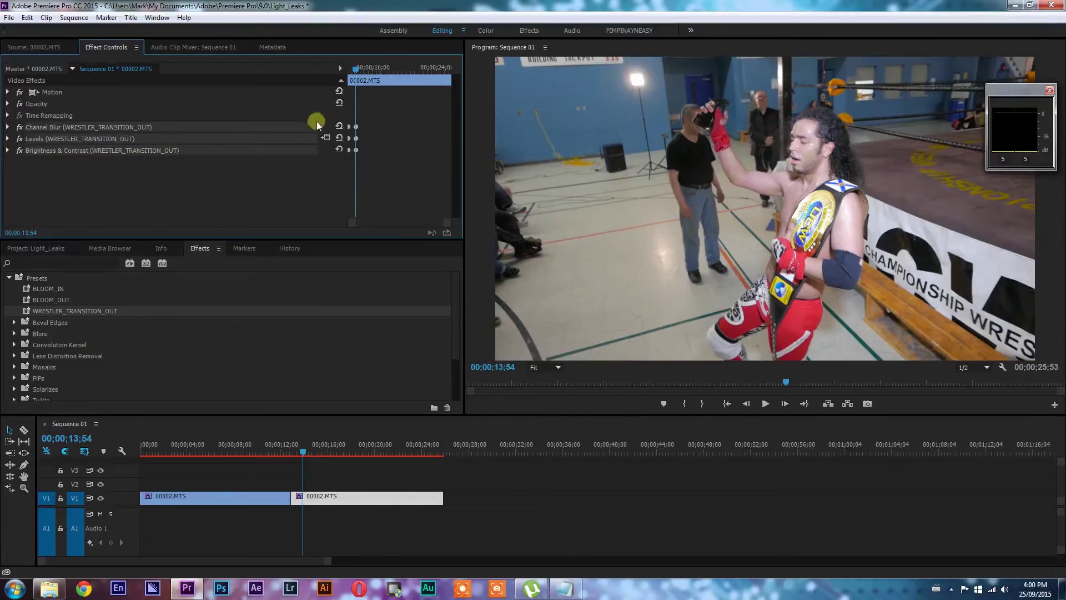
pyautogui.rightClick(174, 129)
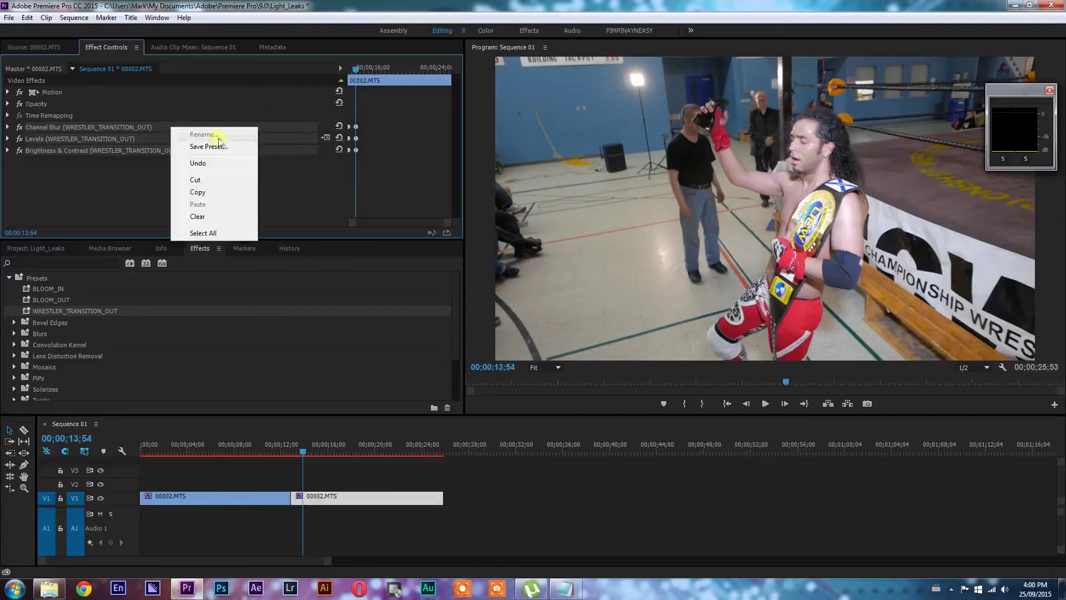
pyautogui.click(218, 144)
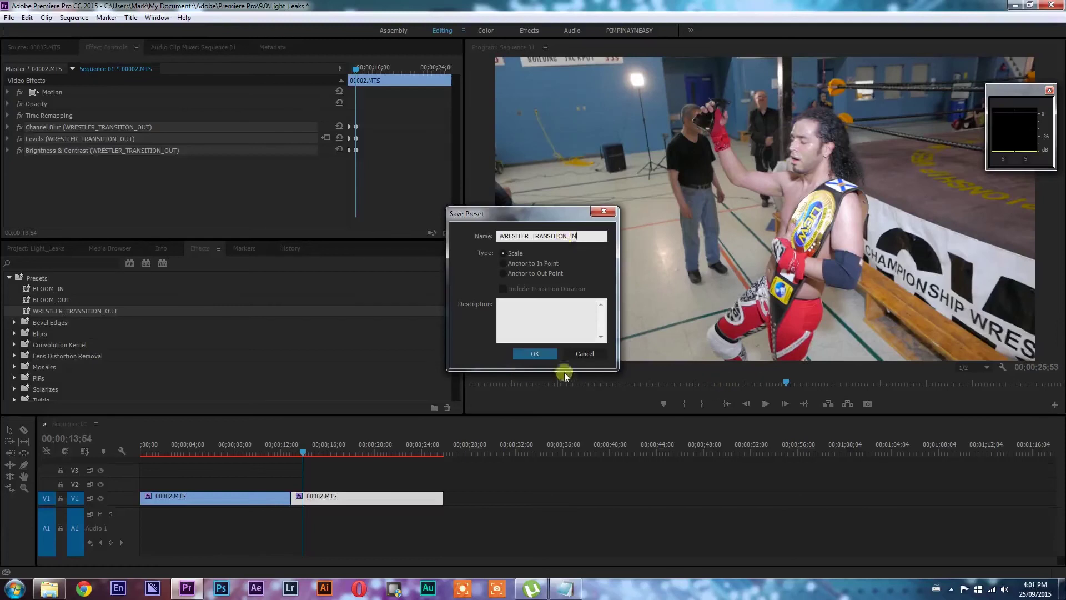
pyautogui.click(536, 354)
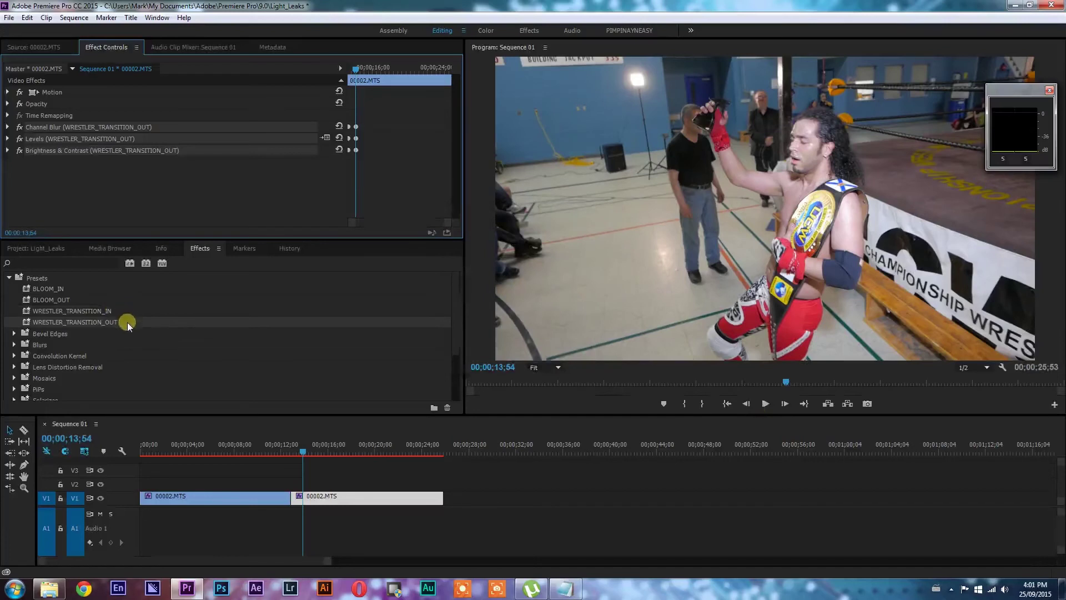
# Play the cut from about 10;14, then show the Light_Leaks project's media list.
pyautogui.click(275, 442)
pyautogui.click(256, 444)
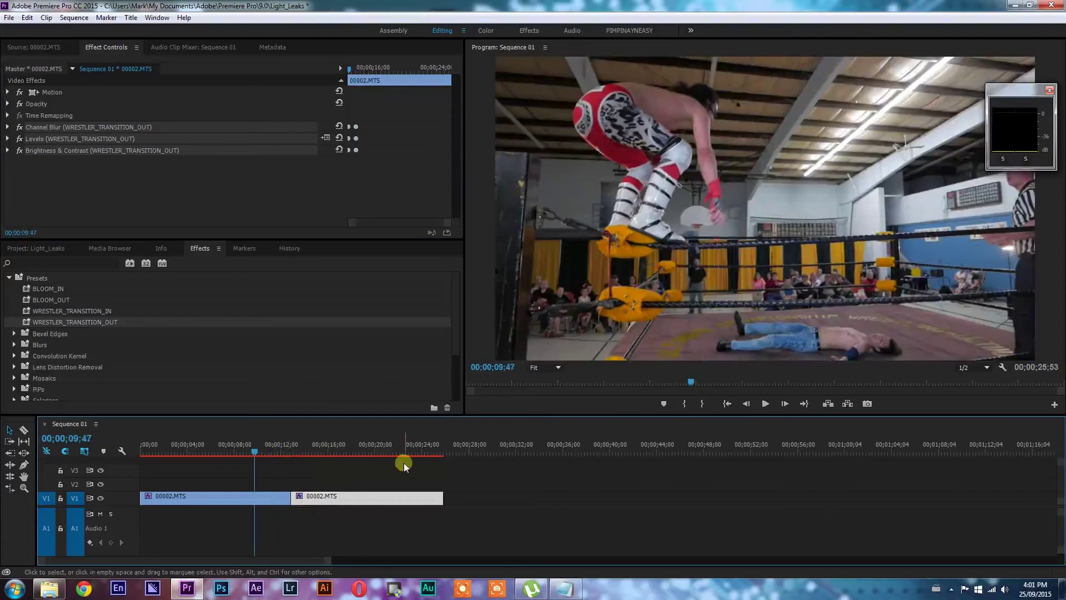
pyautogui.press('space')
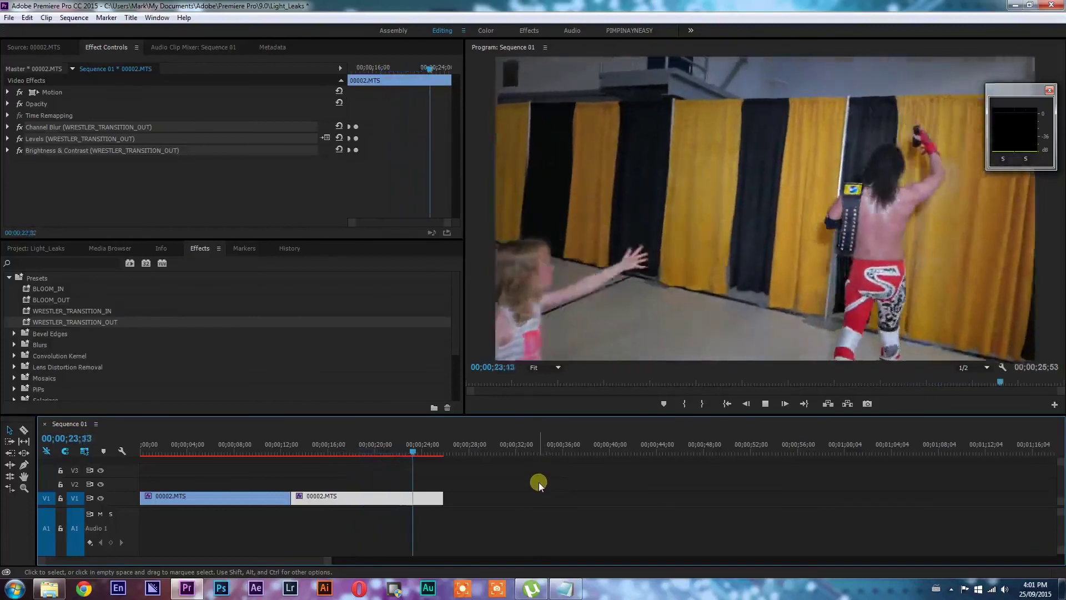
pyautogui.press('space')
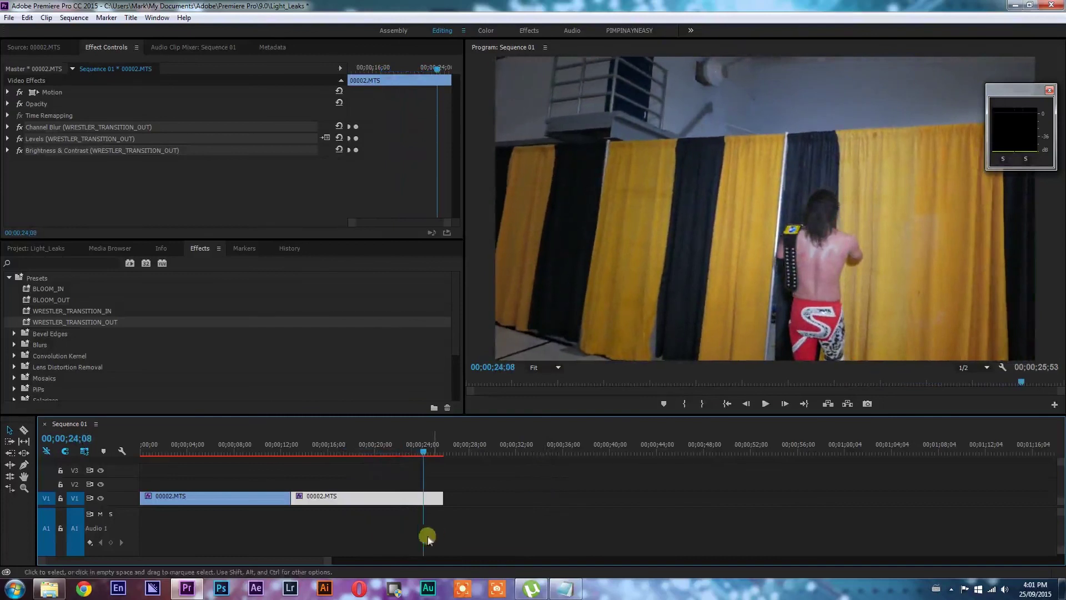
pyautogui.click(76, 311)
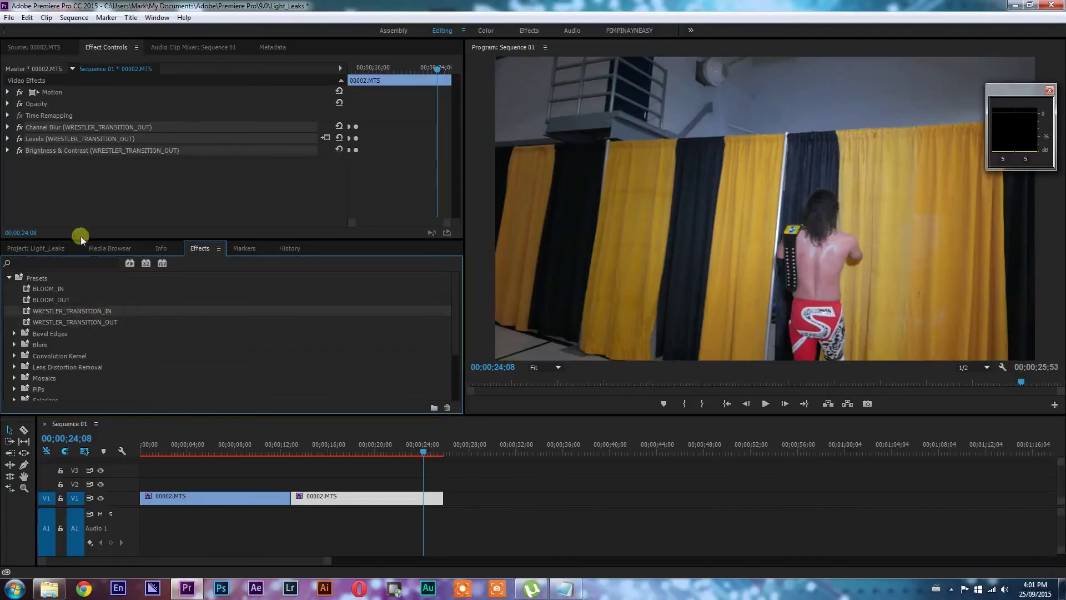
pyautogui.click(29, 248)
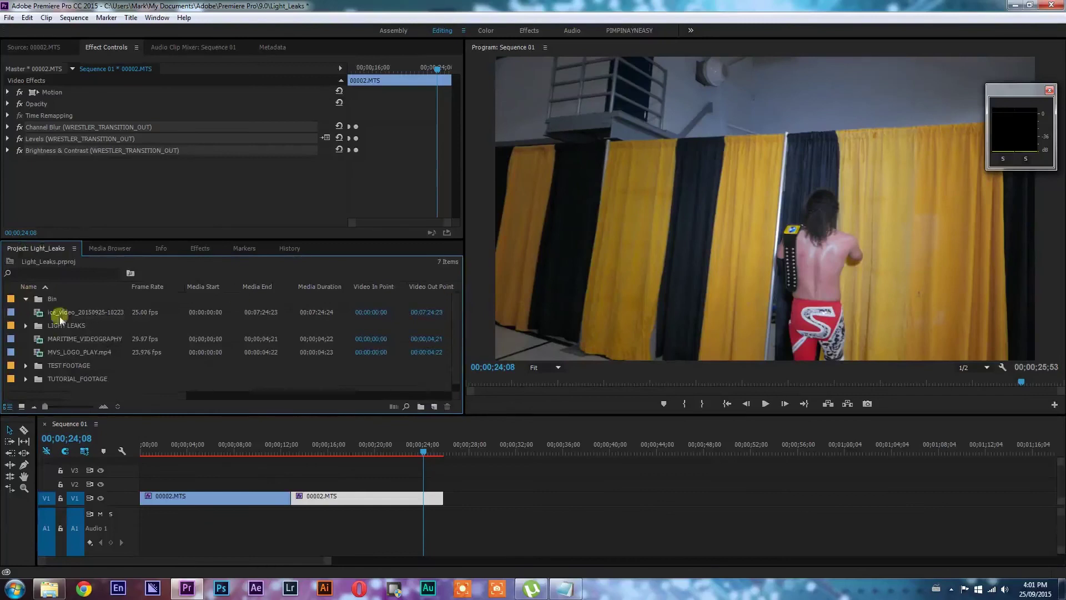
# Open the TEST FOOTAGE folder and load 00005.MTS into the Source monitor.
pyautogui.doubleClick(52, 299)
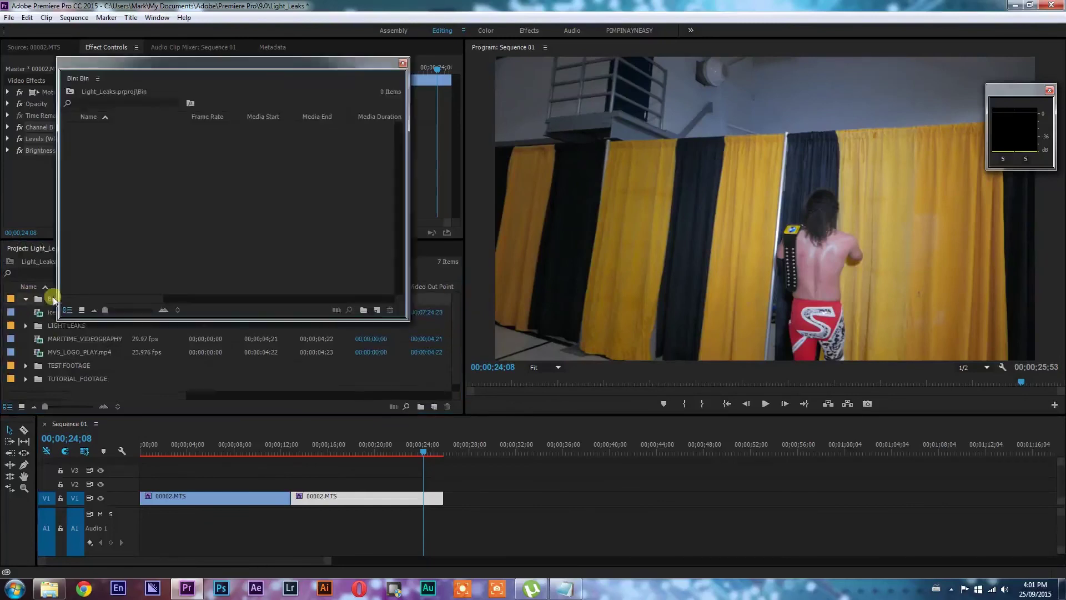
pyautogui.click(402, 63)
pyautogui.doubleClick(85, 363)
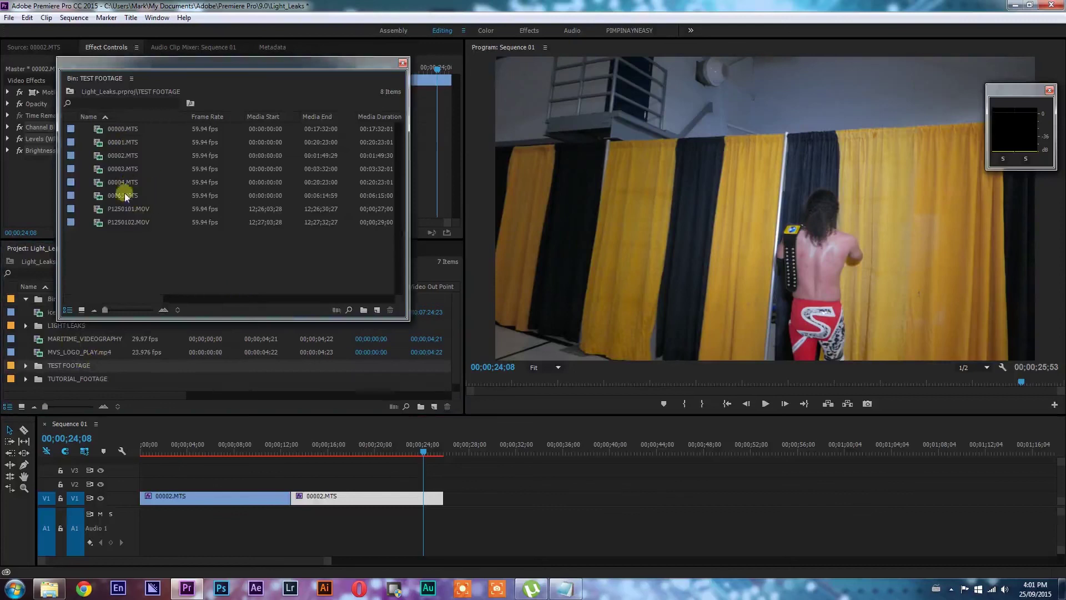
pyautogui.doubleClick(92, 194)
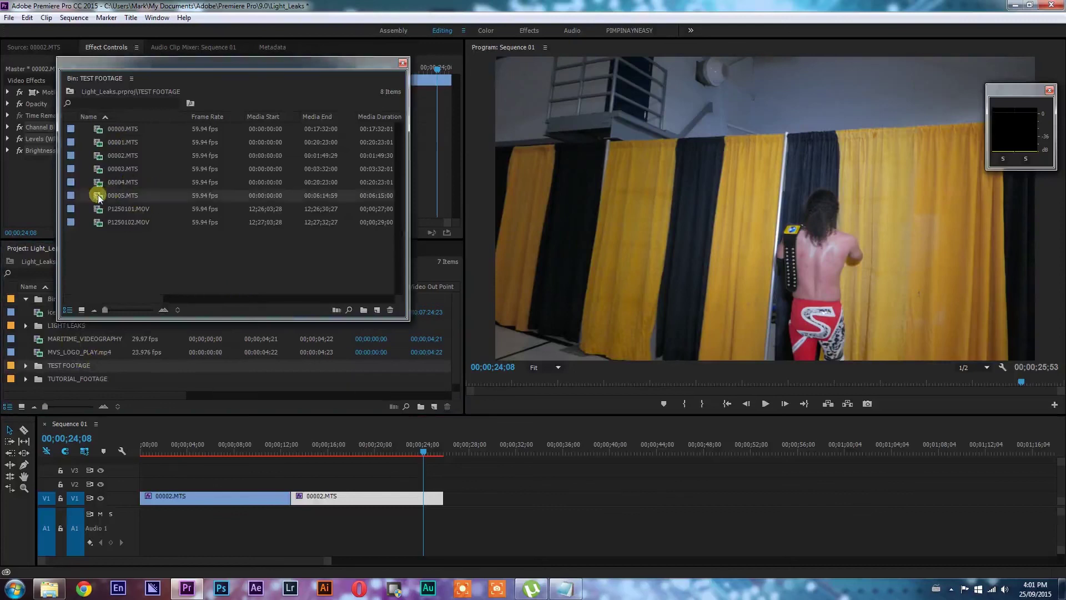
pyautogui.click(402, 63)
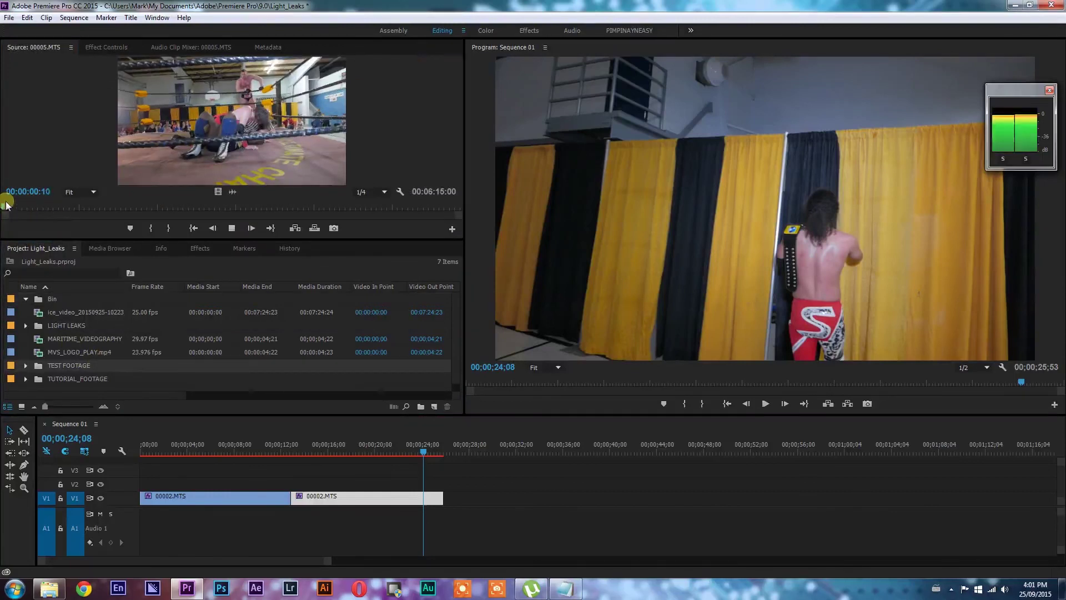
# Mark In at 00:00:07:16 and Out near 00:00:22:16, placing that section after the second clip.
pyautogui.press('space')
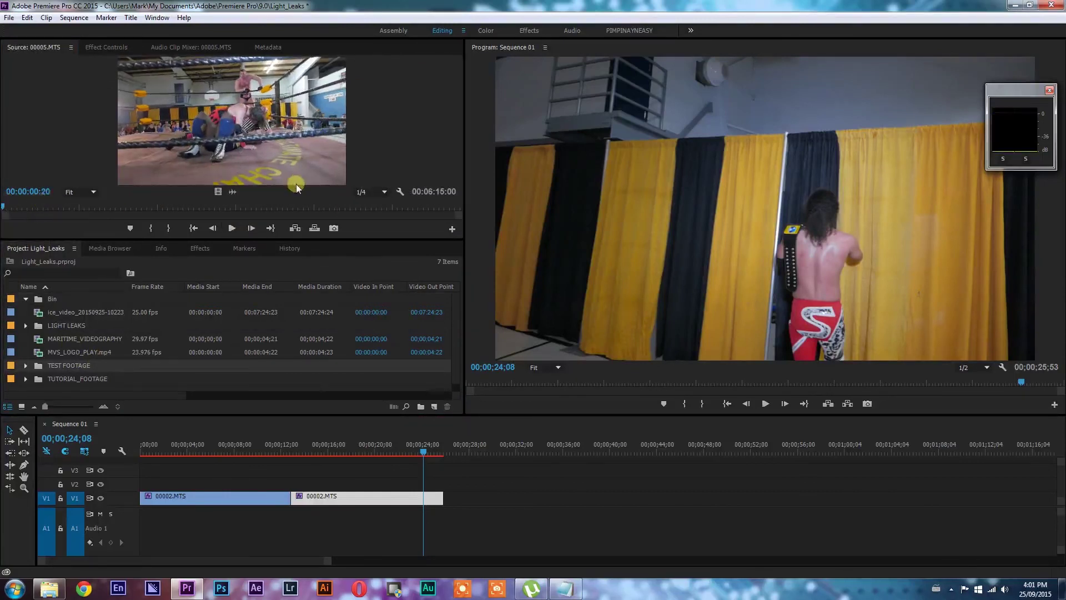
pyautogui.press('i')
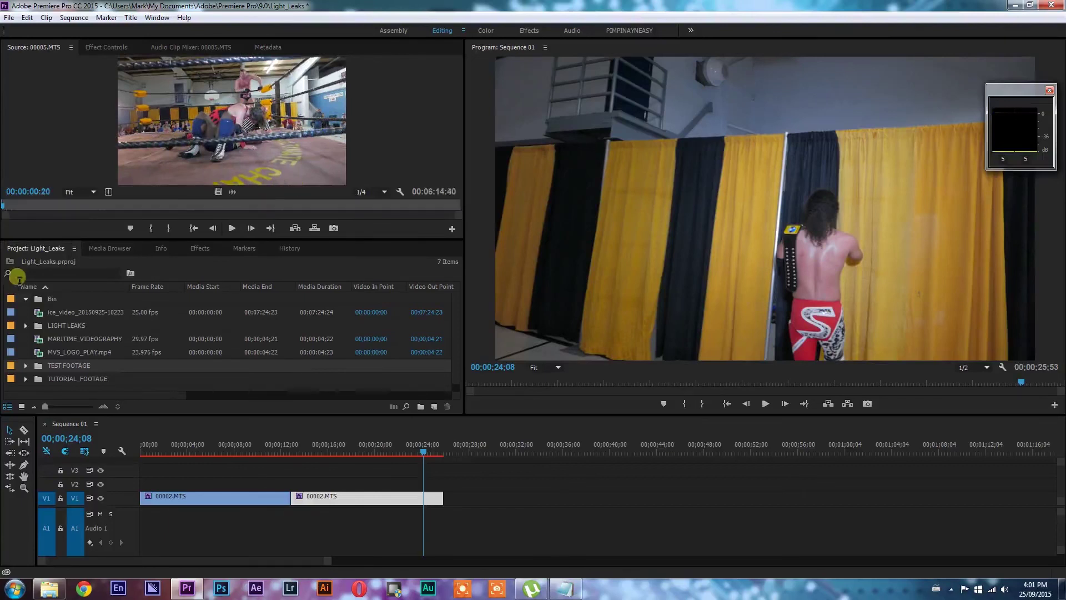
pyautogui.click(9, 207)
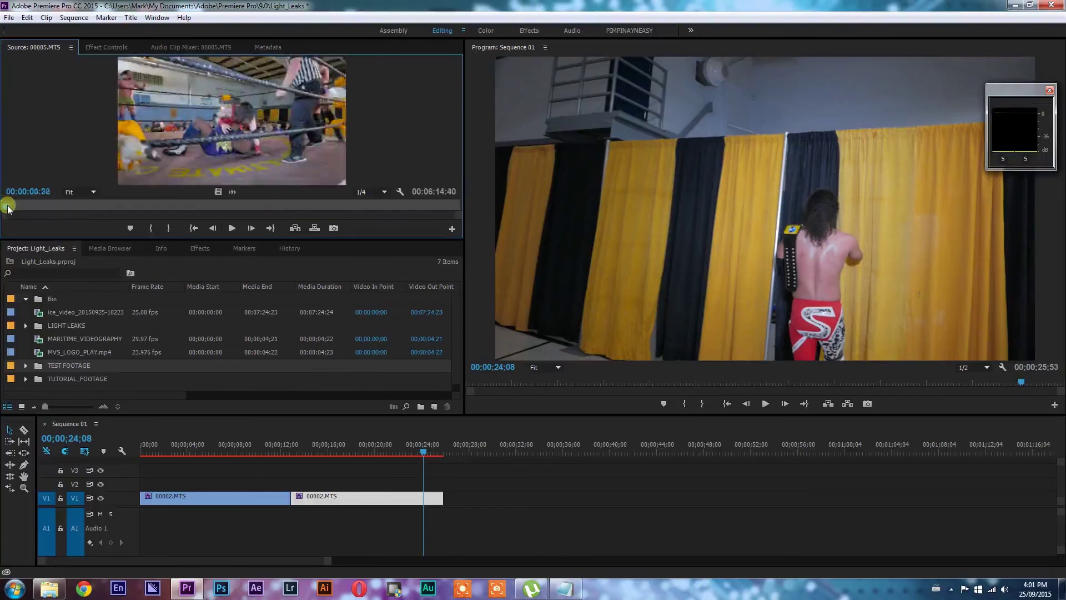
pyautogui.moveTo(8, 207); pyautogui.dragTo(11, 207)
pyautogui.click(193, 227)
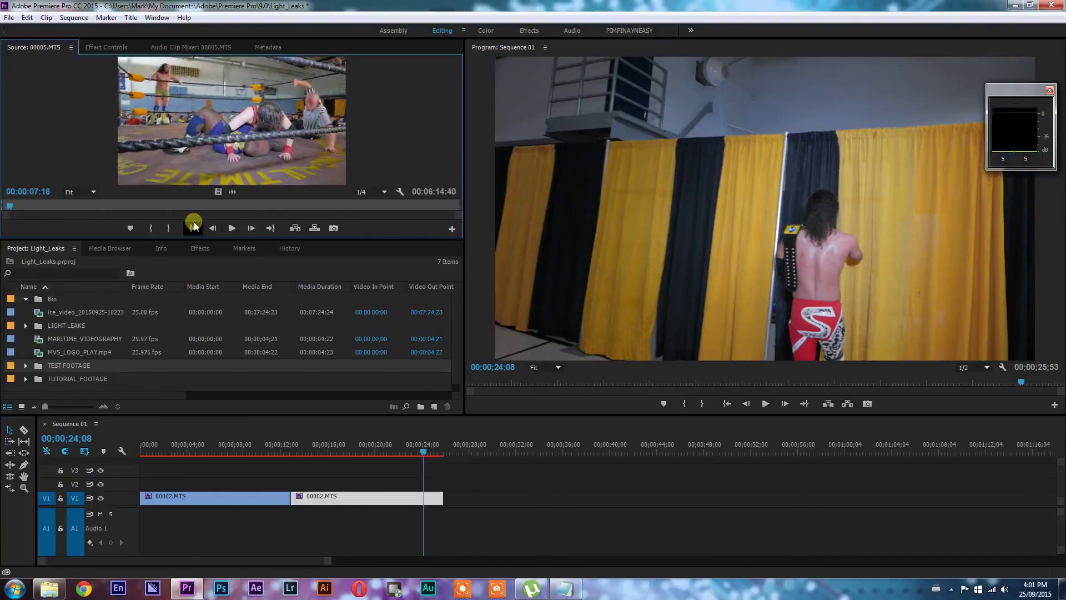
pyautogui.press('i')
pyautogui.click(20, 207)
pyautogui.moveTo(19, 208); pyautogui.dragTo(28, 208)
pyautogui.press('o')
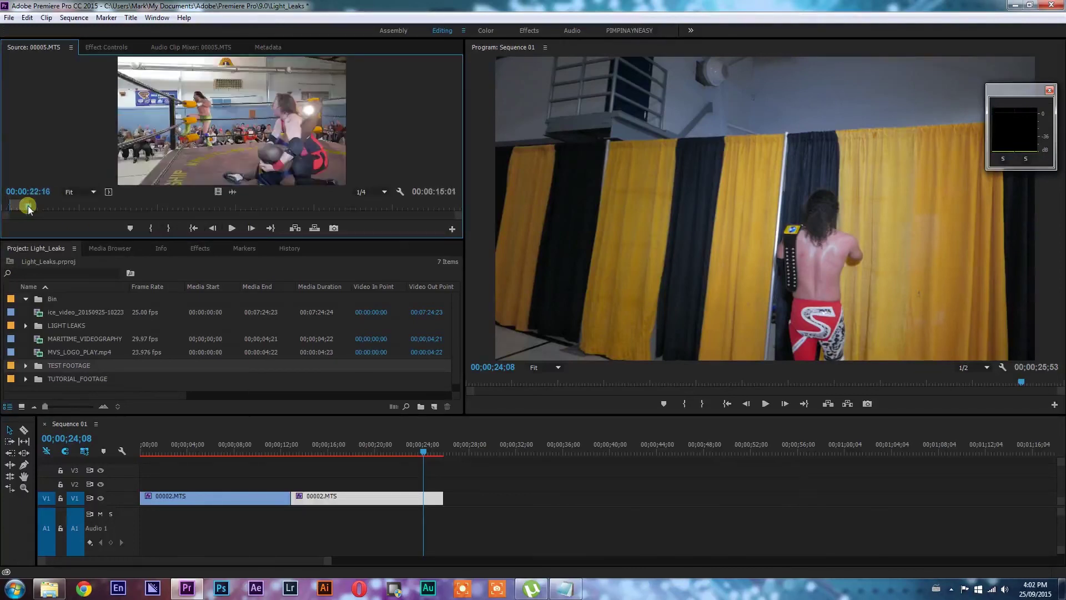
pyautogui.moveTo(218, 191); pyautogui.dragTo(444, 498)
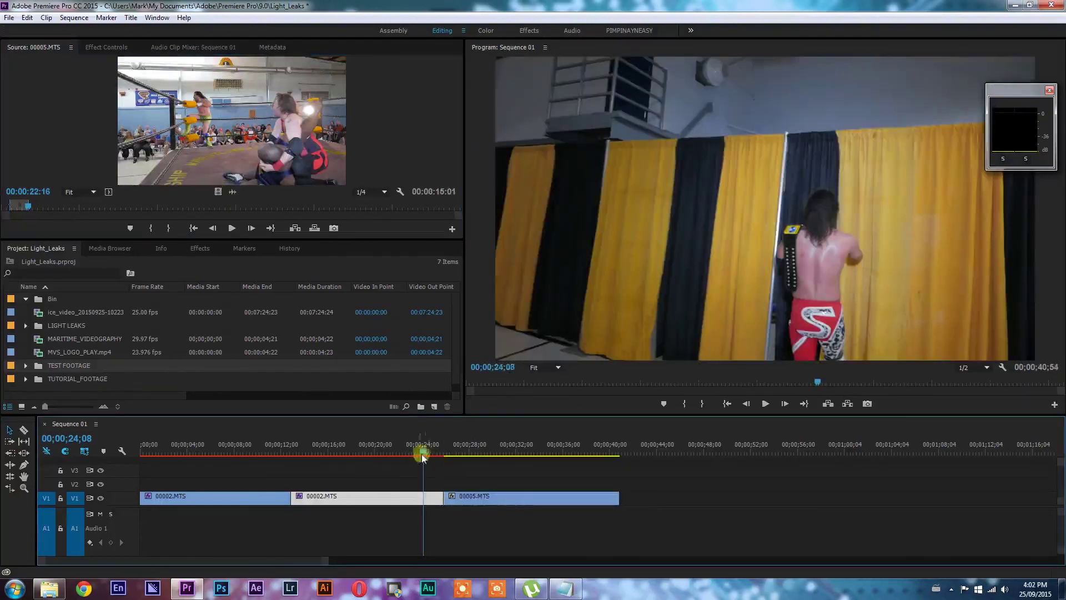
# Drag the WRESTLER_TRANSITION_IN preset onto the 00005.MTS clip and play the bloom-in transition.
pyautogui.moveTo(426, 449)
pyautogui.mouseDown()
pyautogui.moveTo(459, 449)
pyautogui.moveTo(414, 449)
pyautogui.mouseUp()
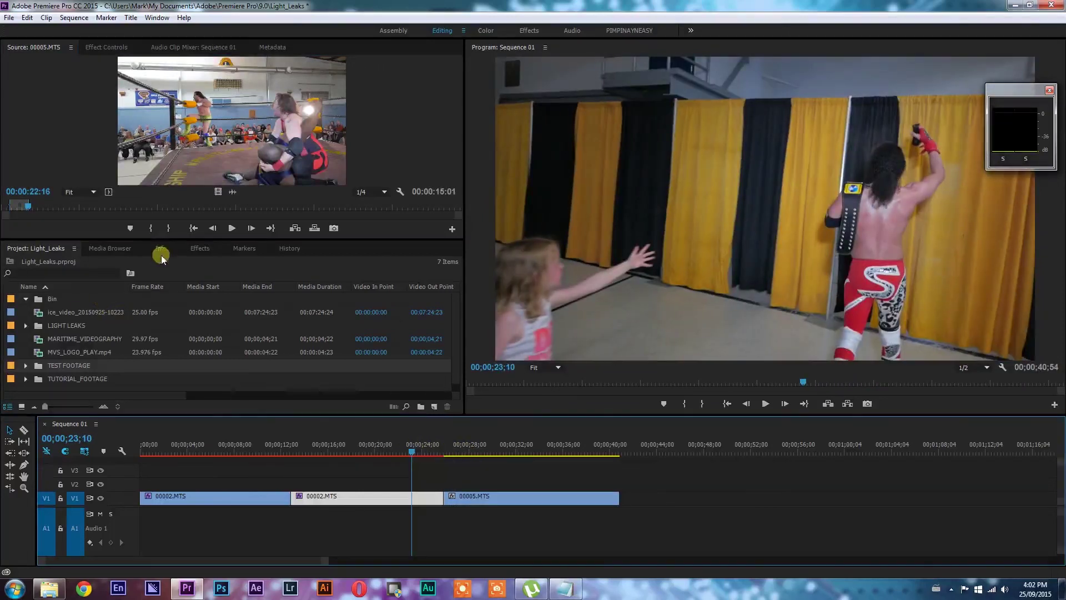
pyautogui.click(200, 248)
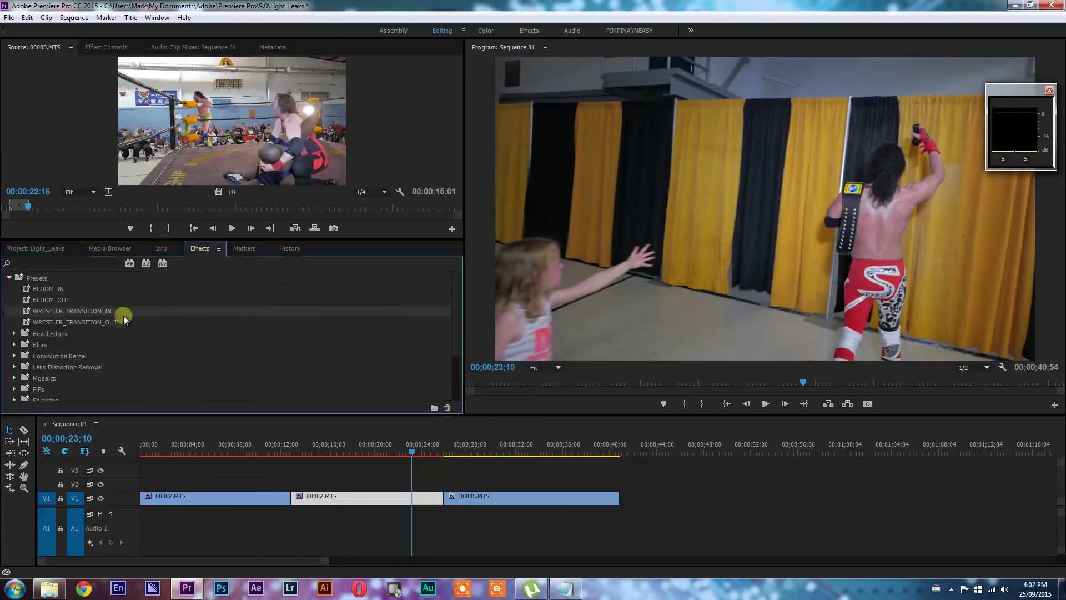
pyautogui.moveTo(106, 322); pyautogui.dragTo(423, 505)
pyautogui.moveTo(83, 313); pyautogui.dragTo(500, 501)
pyautogui.press('space')
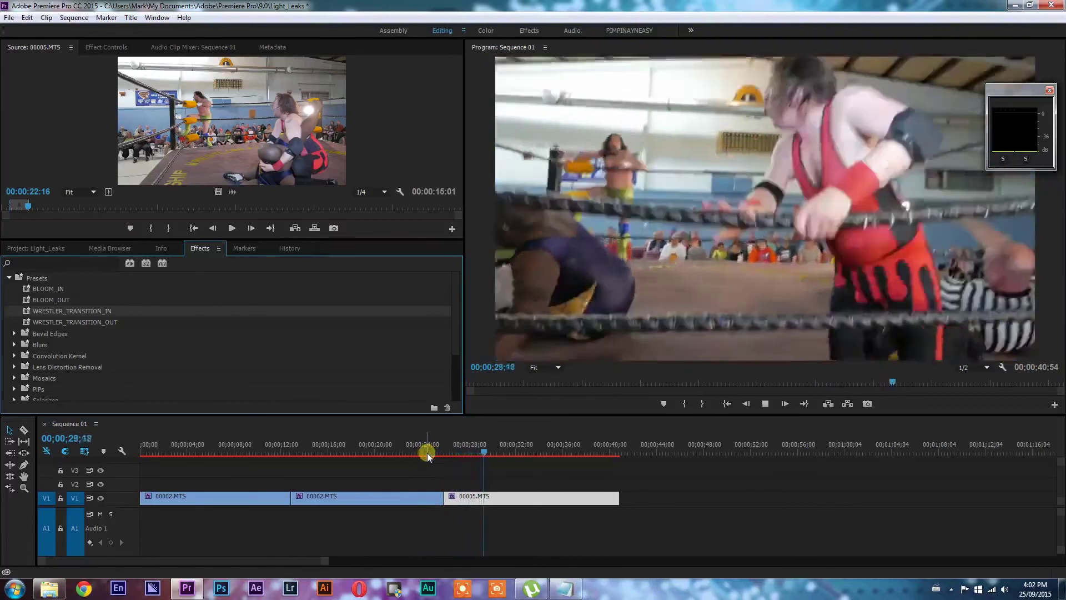
pyautogui.press('space')
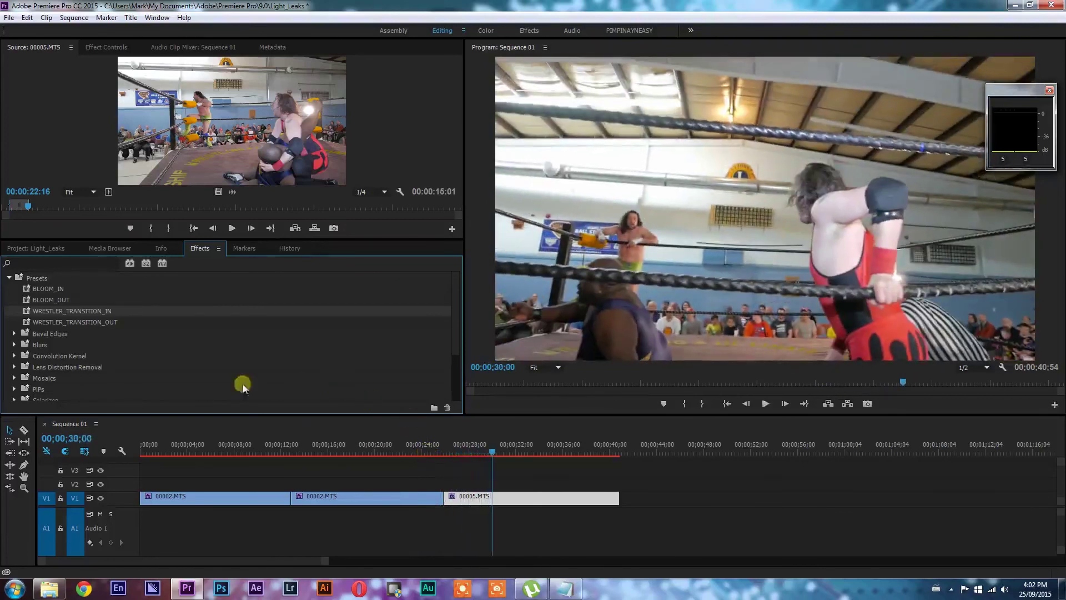